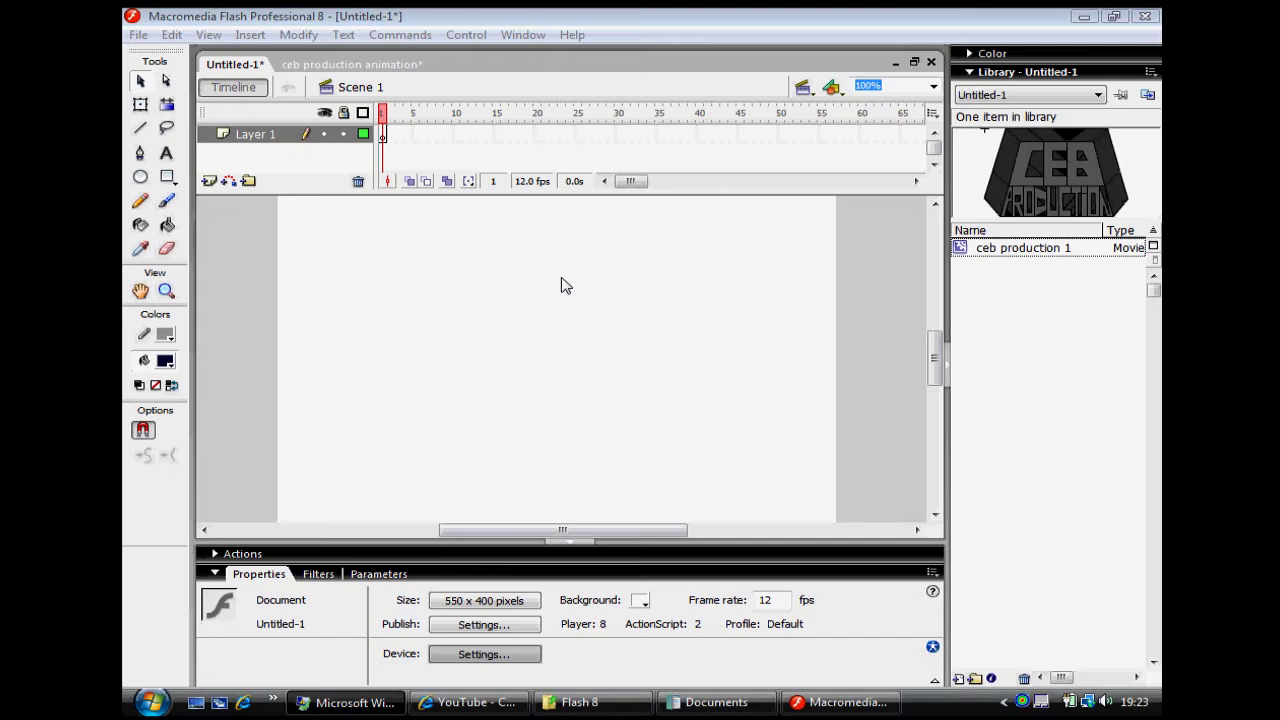
Draw the blocky PLEASE SUBSCRIBE letter outlines and a crack line using straight lines
key("n")
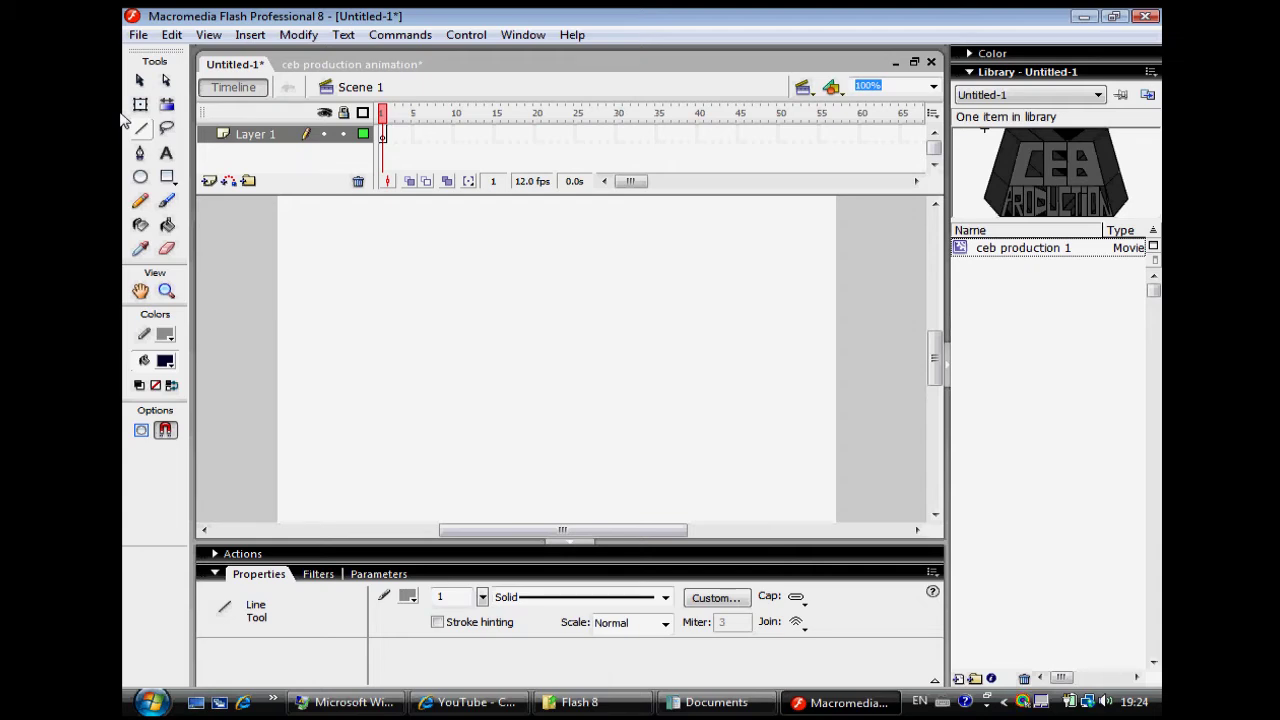
left_click_drag(389, 281, 604, 281)
left_click_drag(604, 281, 625, 393)
mouse_move(625, 393)
left_mouse_down()
mouse_move(375, 391)
mouse_move(389, 384)
left_mouse_up()
mouse_move(389, 281)
left_mouse_down()
mouse_move(389, 384)
mouse_move(366, 460)
mouse_move(646, 460)
mouse_move(625, 393)
left_mouse_up()
left_click_drag(520, 390, 520, 282)
mouse_move(450, 390)
left_mouse_down()
mouse_move(450, 282)
mouse_move(478, 282)
mouse_move(494, 341)
mouse_move(520, 333)
mouse_move(494, 370)
mouse_move(520, 370)
left_mouse_up()
left_click_drag(520, 357, 514, 363)
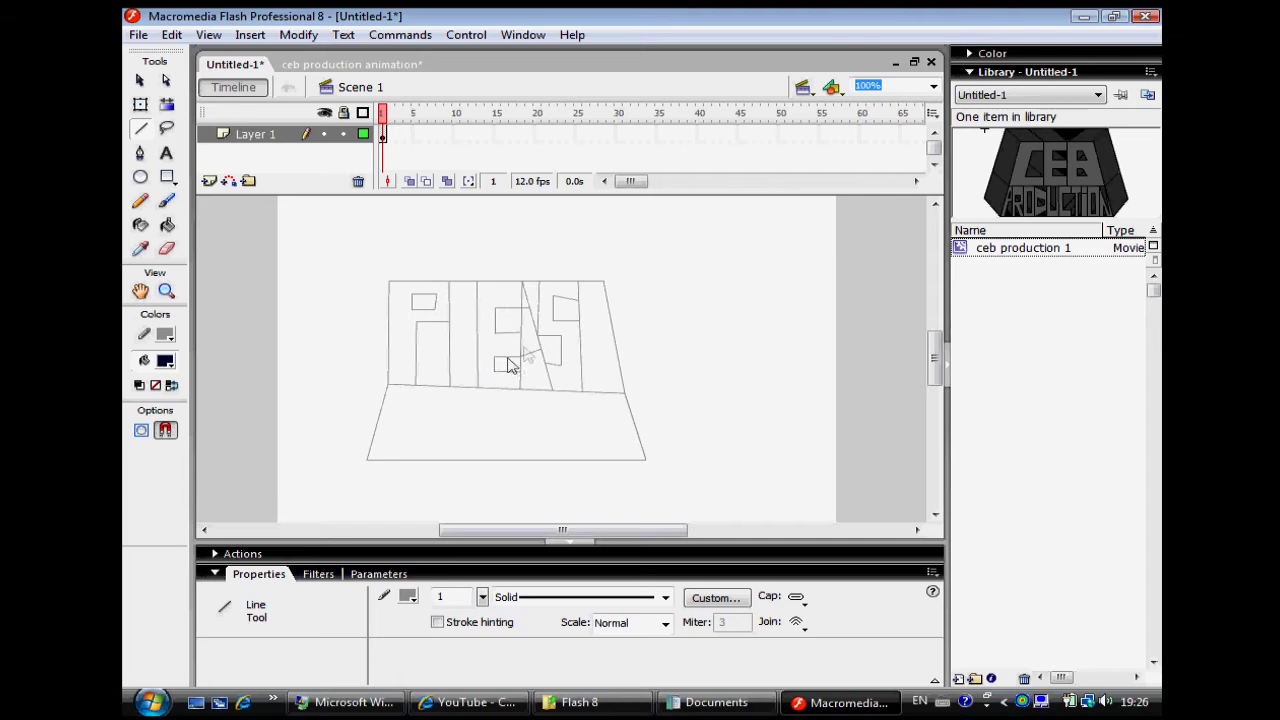
left_click_drag(592, 300, 592, 366)
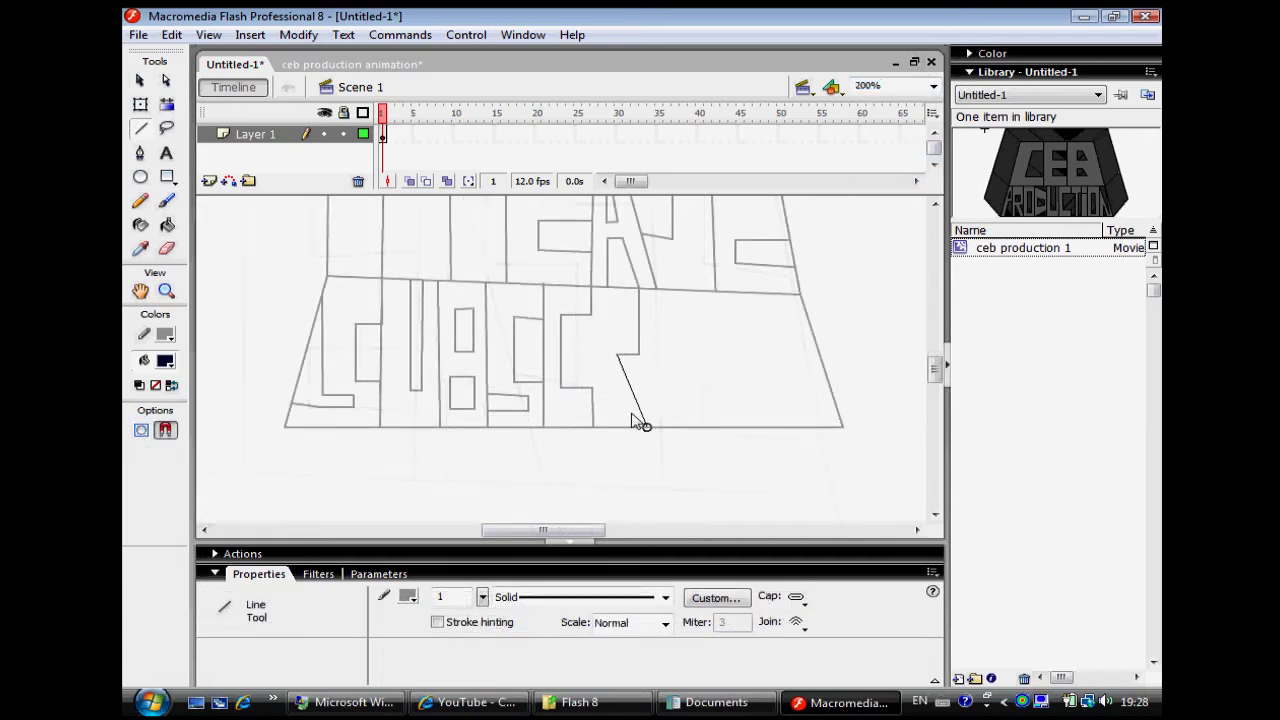
mouse_move(622, 427)
left_mouse_down()
mouse_move(590, 355)
mouse_move(607, 293)
mouse_move(597, 331)
left_mouse_up()
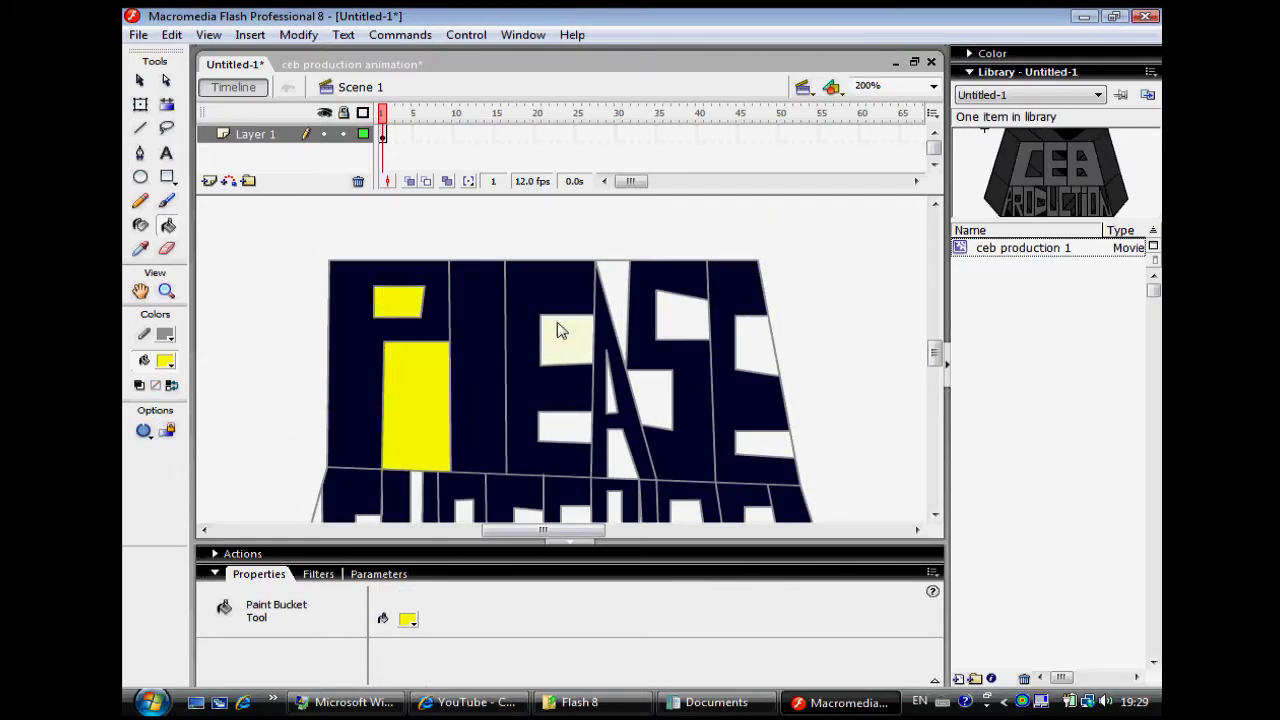
Fill the holes in the PLEASE letters yellow with the Paint Bucket
left_click(566, 340)
left_click(566, 428)
left_click(624, 454)
left_click(650, 399)
left_click(682, 300)
left_click(757, 346)
left_click(765, 444)
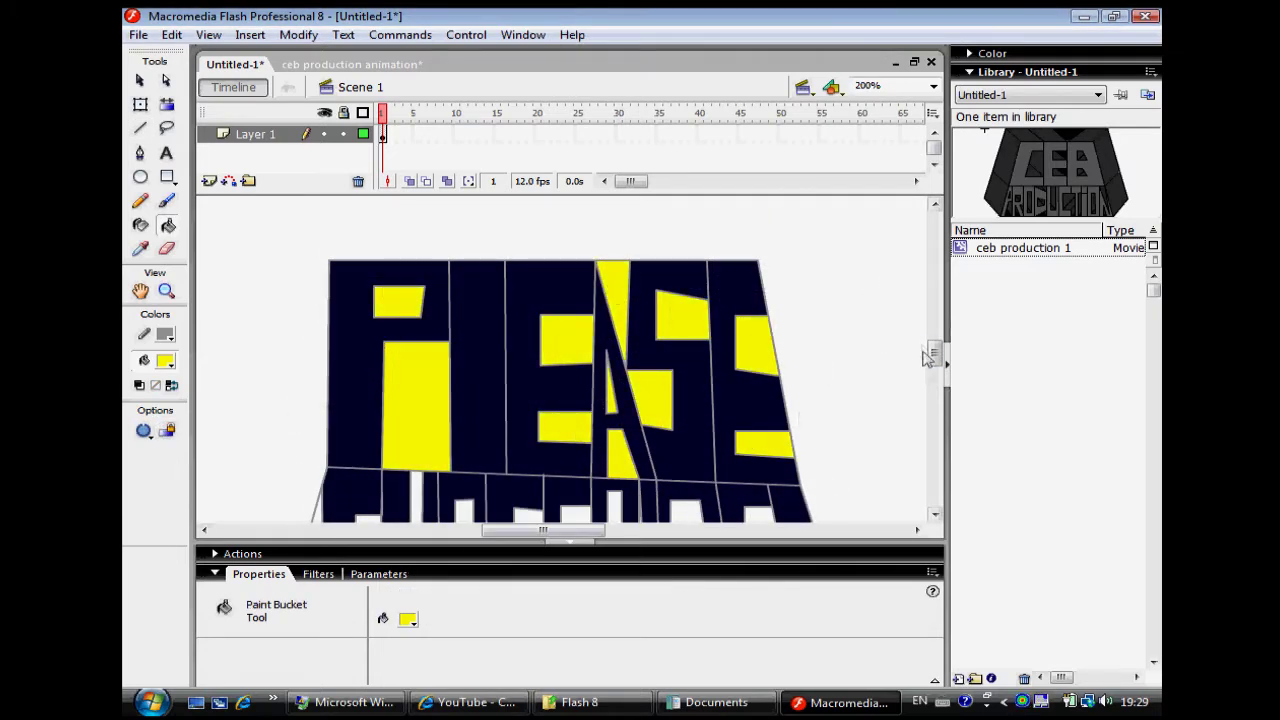
left_click_drag(933, 352, 933, 366)
Fill the remaining SUBSCRIBE letter holes yellow and view the stage at 100%
left_click(760, 358)
left_click(692, 414)
left_click(614, 345)
left_click(630, 405)
left_click(577, 380)
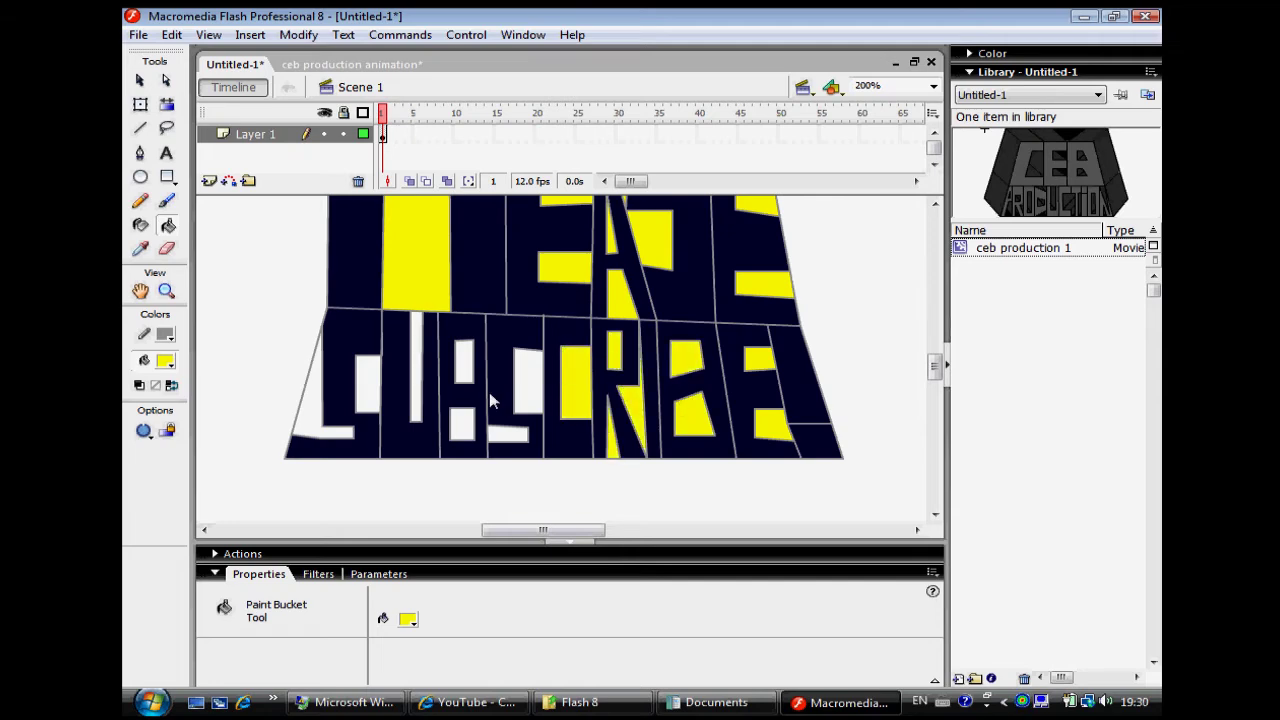
left_click(528, 380)
left_click(508, 434)
left_click(462, 424)
left_click(460, 370)
left_click(415, 366)
left_click(367, 384)
left_click(320, 432)
left_click_drag(933, 366, 933, 348)
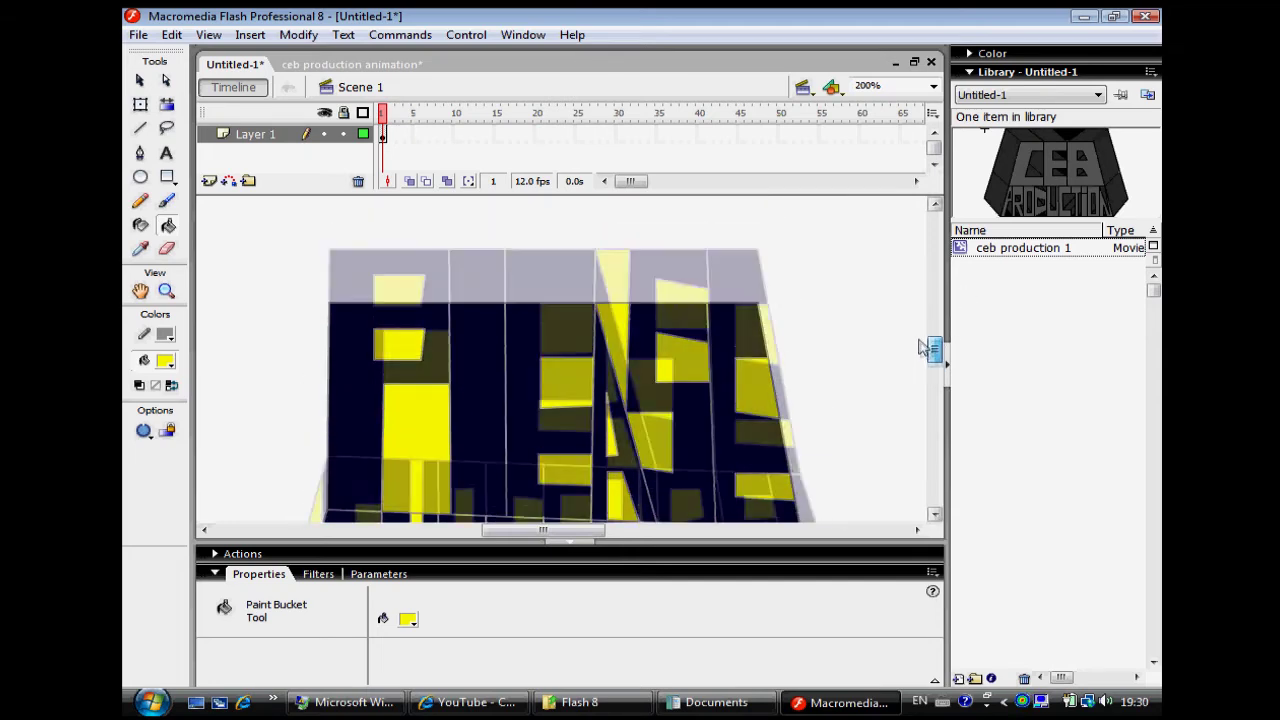
left_click(931, 85)
left_click(864, 103)
Select the lettering with Free Transform, enlarge it and move it higher on the stage
key("q")
key("ctrl+a")
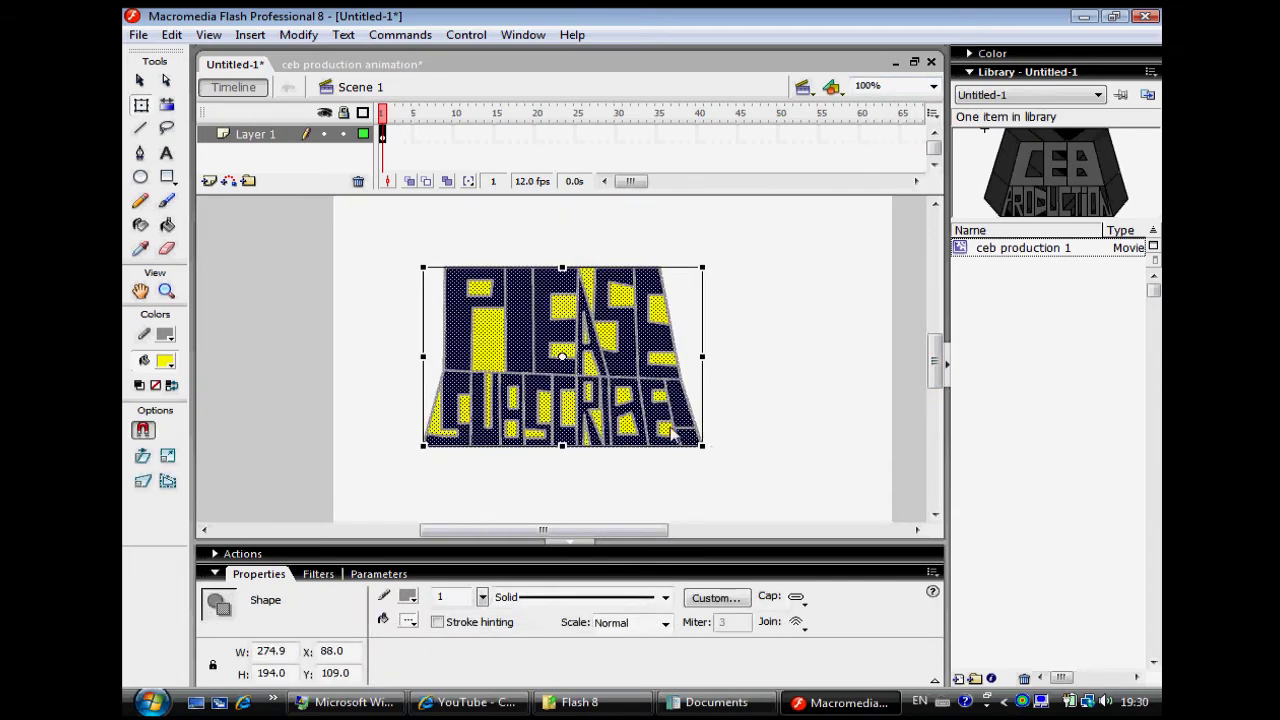
left_click_drag(702, 447, 836, 530)
left_click_drag(933, 362, 926, 368)
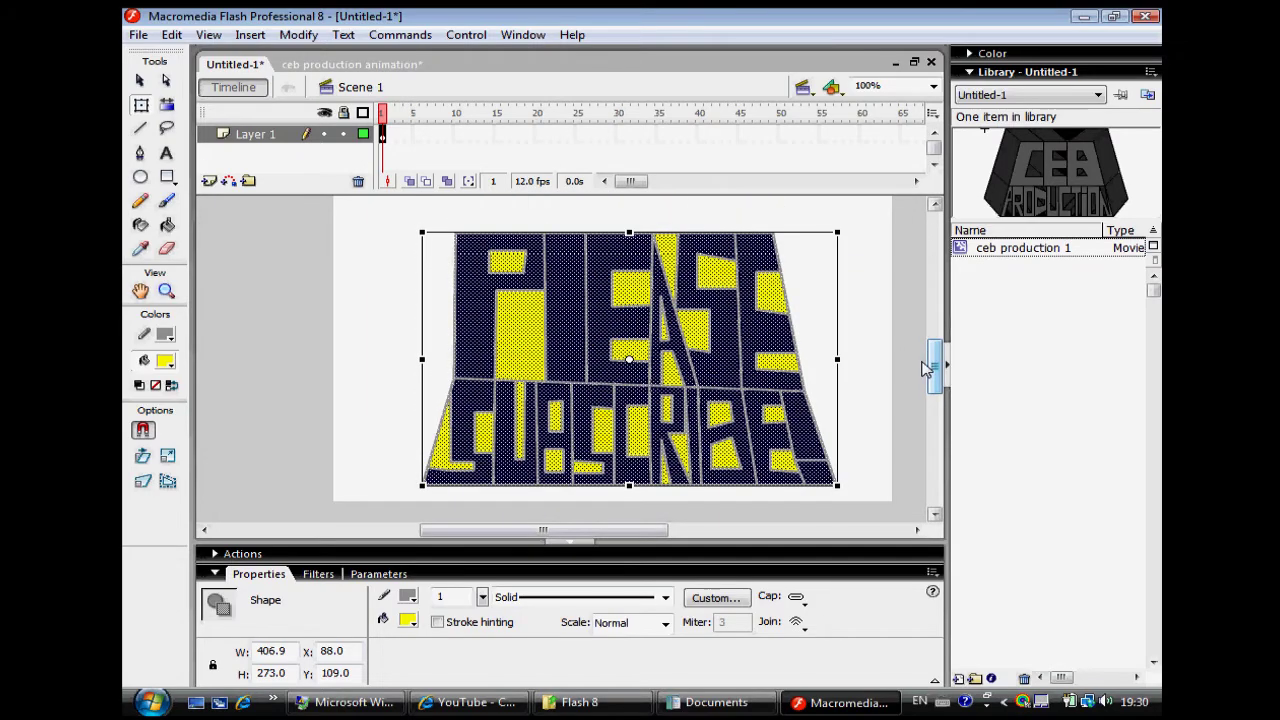
left_click_drag(571, 314, 569, 274)
mouse_move(931, 360)
left_mouse_down()
mouse_move(922, 345)
mouse_move(924, 358)
left_mouse_up()
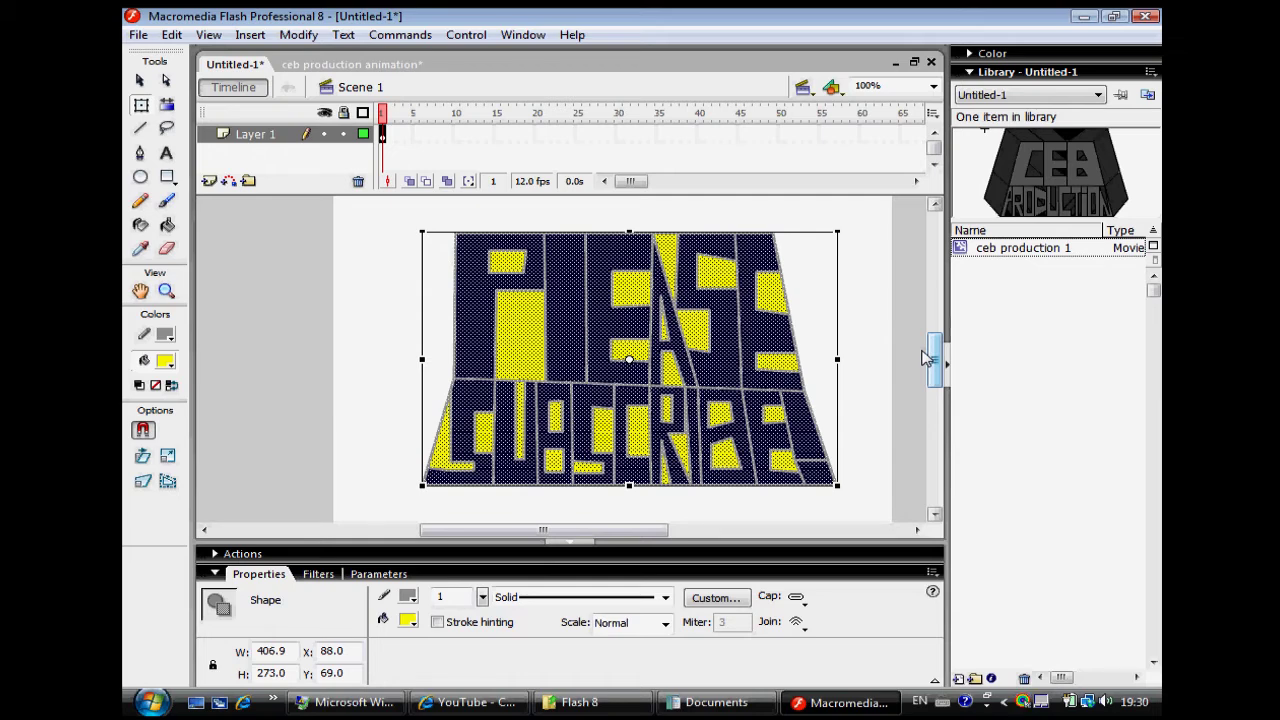
left_click(836, 391)
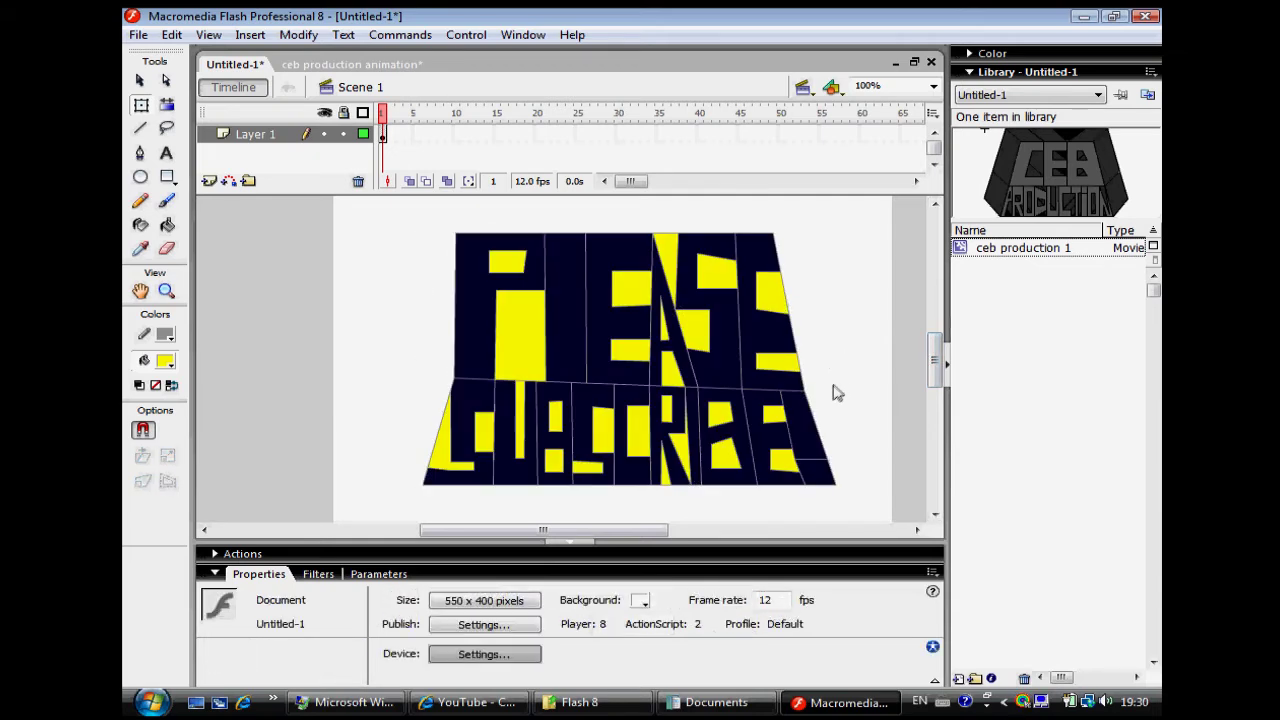
mouse_move(390, 208)
left_mouse_down()
mouse_move(686, 464)
mouse_move(800, 514)
mouse_move(855, 478)
mouse_move(790, 448)
mouse_move(695, 335)
mouse_move(439, 240)
left_mouse_up()
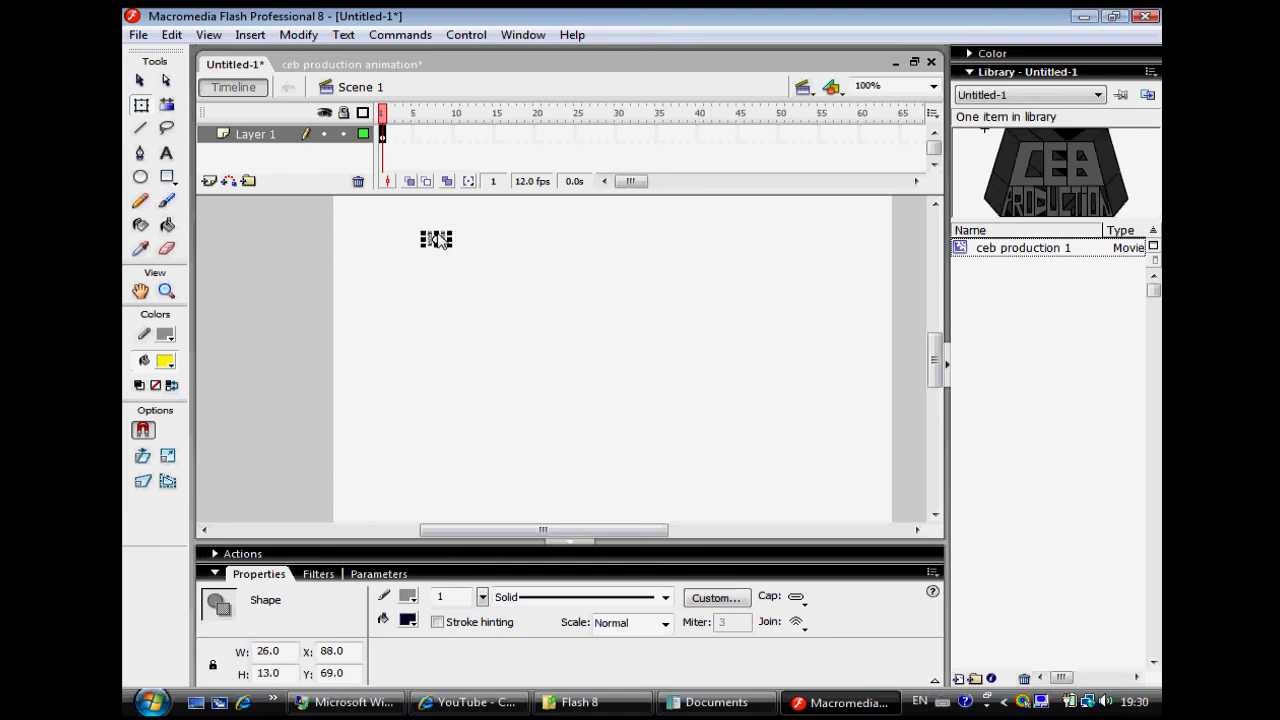
At 200% zoom, shrink the lettering to 26 × 13 and place it near the top centre
left_click(932, 86)
left_click(863, 160)
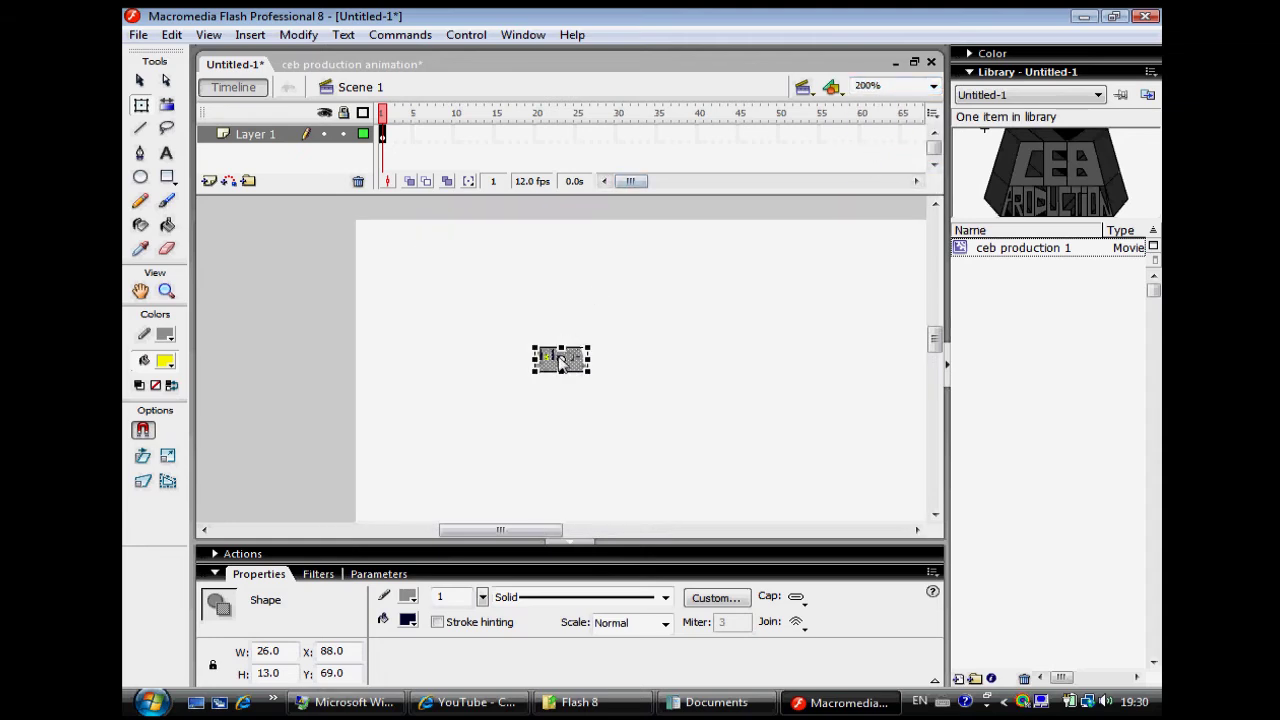
left_click_drag(560, 362, 800, 310)
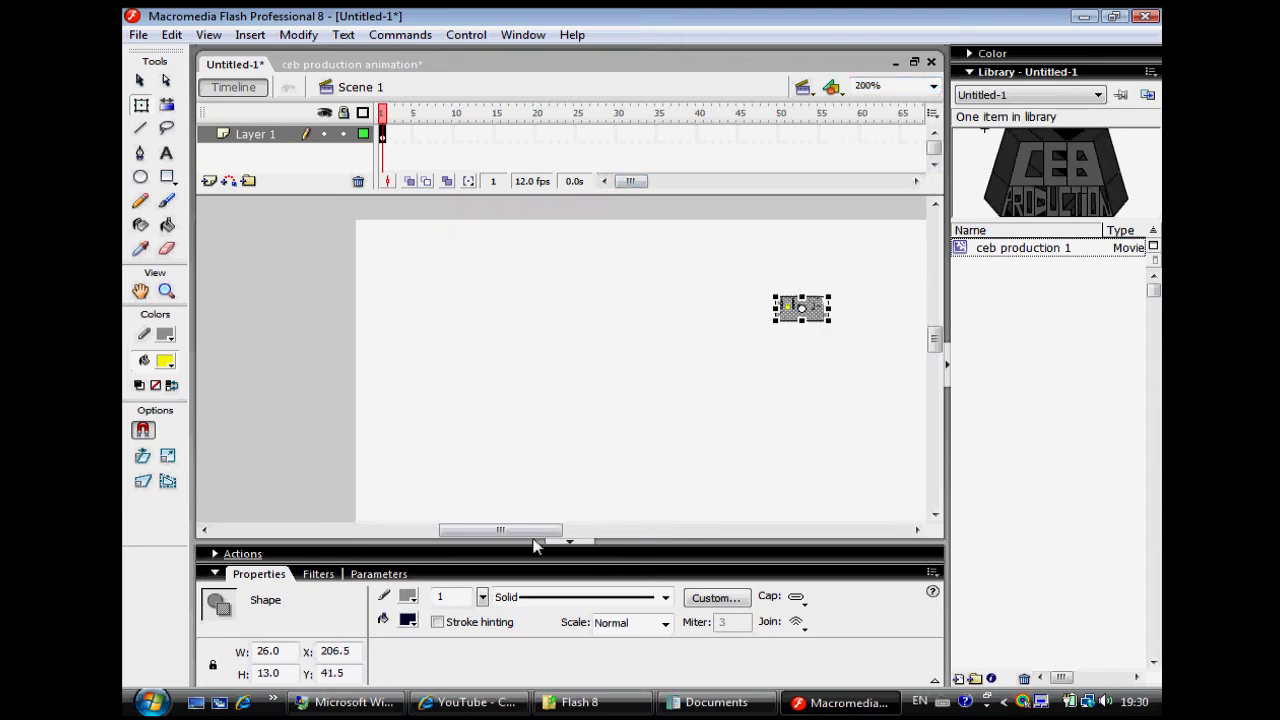
left_click_drag(533, 533, 490, 240)
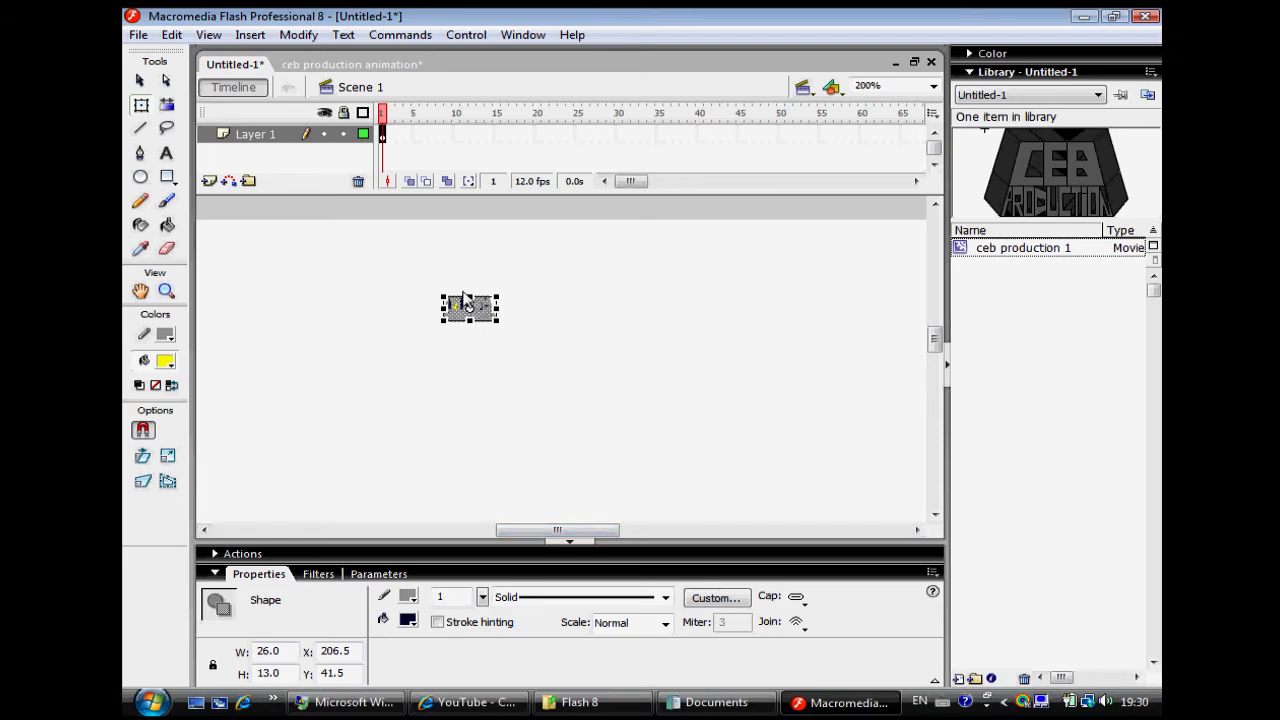
left_click_drag(465, 298, 580, 285)
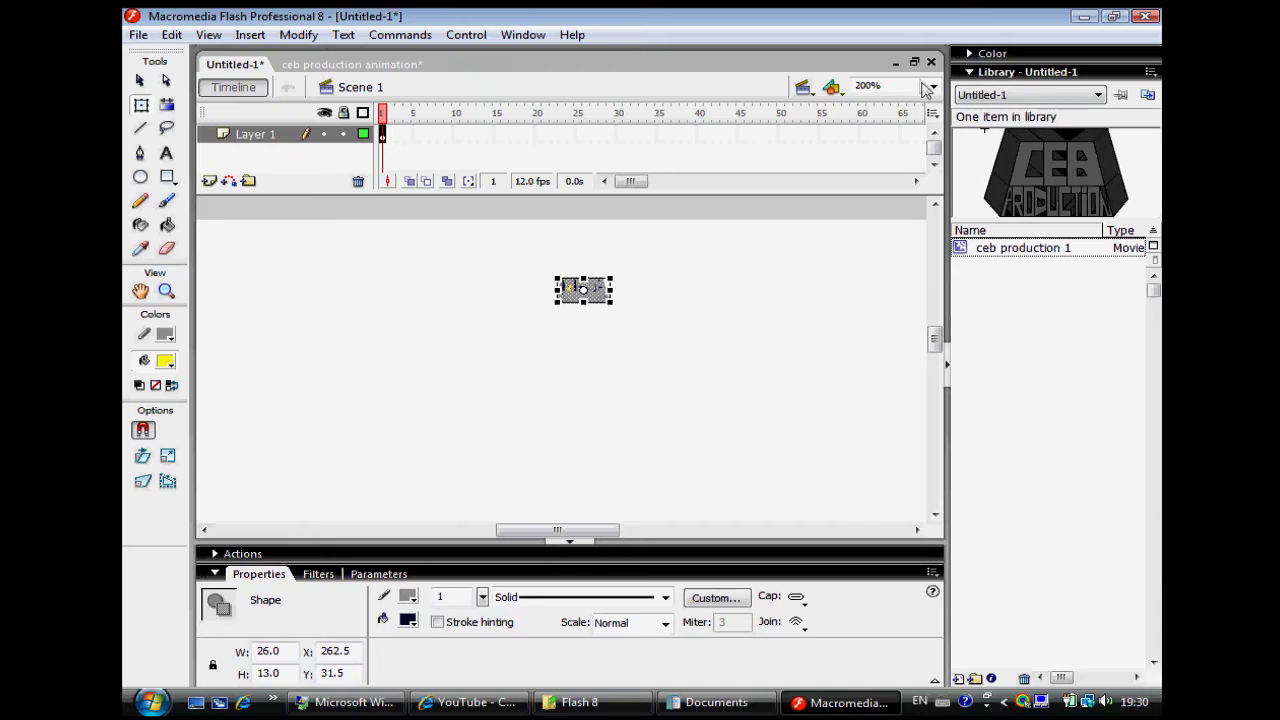
left_click(925, 88)
left_click(884, 154)
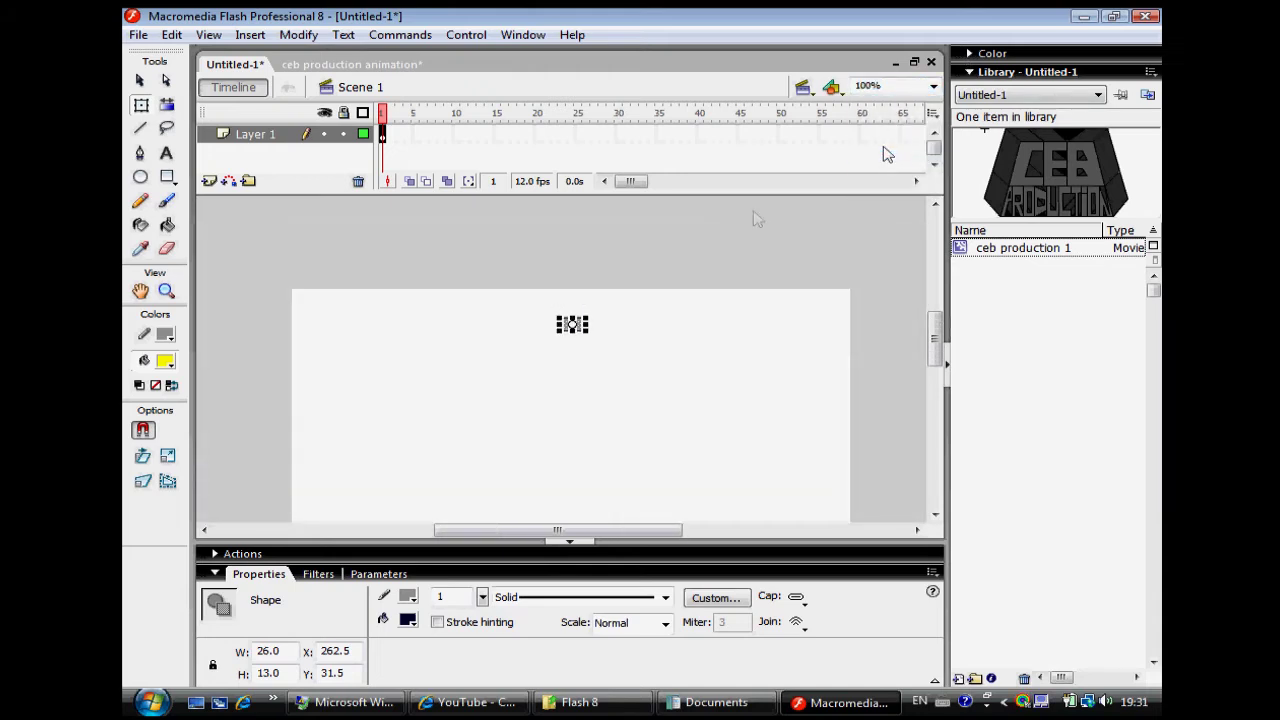
left_click_drag(925, 326, 925, 345)
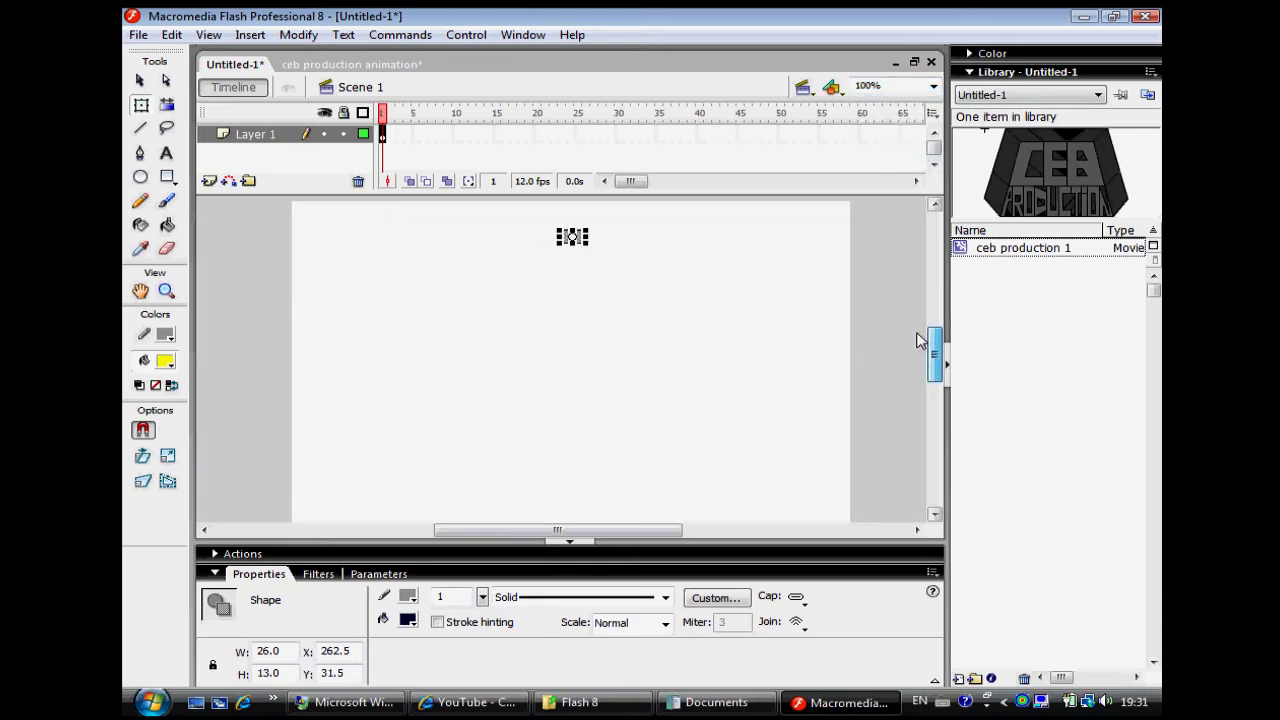
Select frames 1–24 on Layer 1, insert a keyframe at frame 25 and create a motion tween
left_click(566, 132)
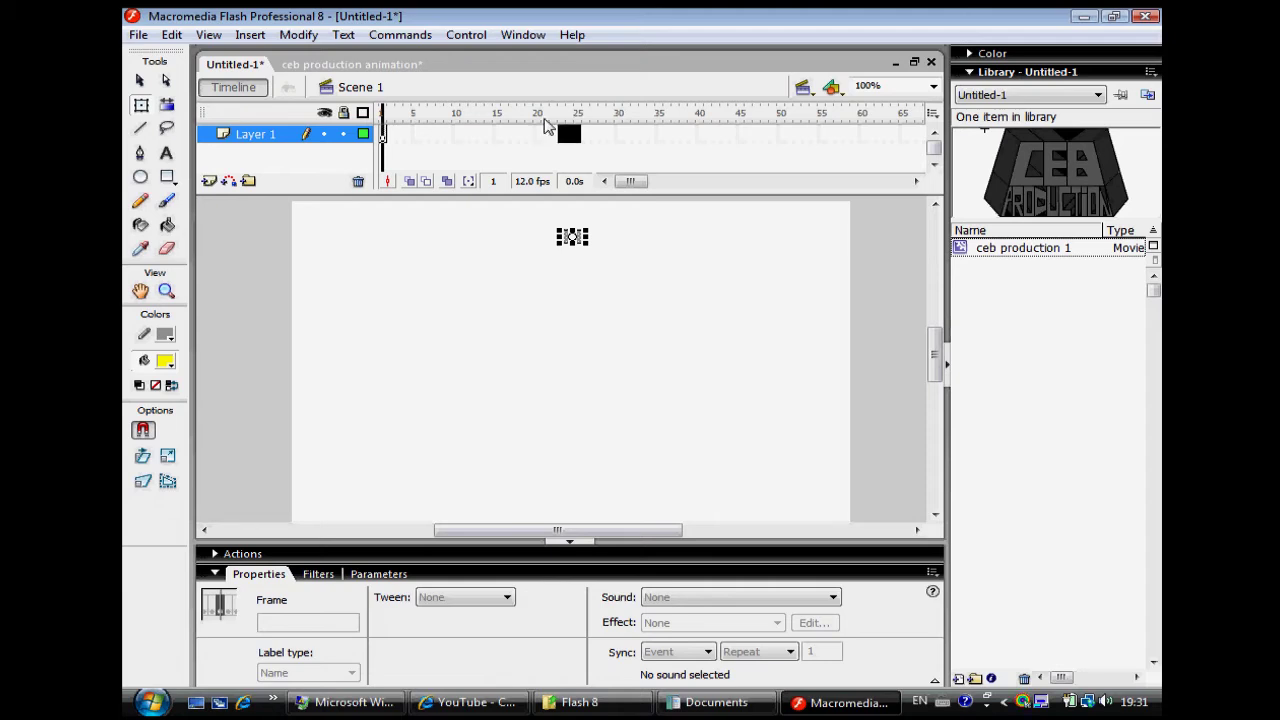
left_click_drag(566, 133, 362, 115)
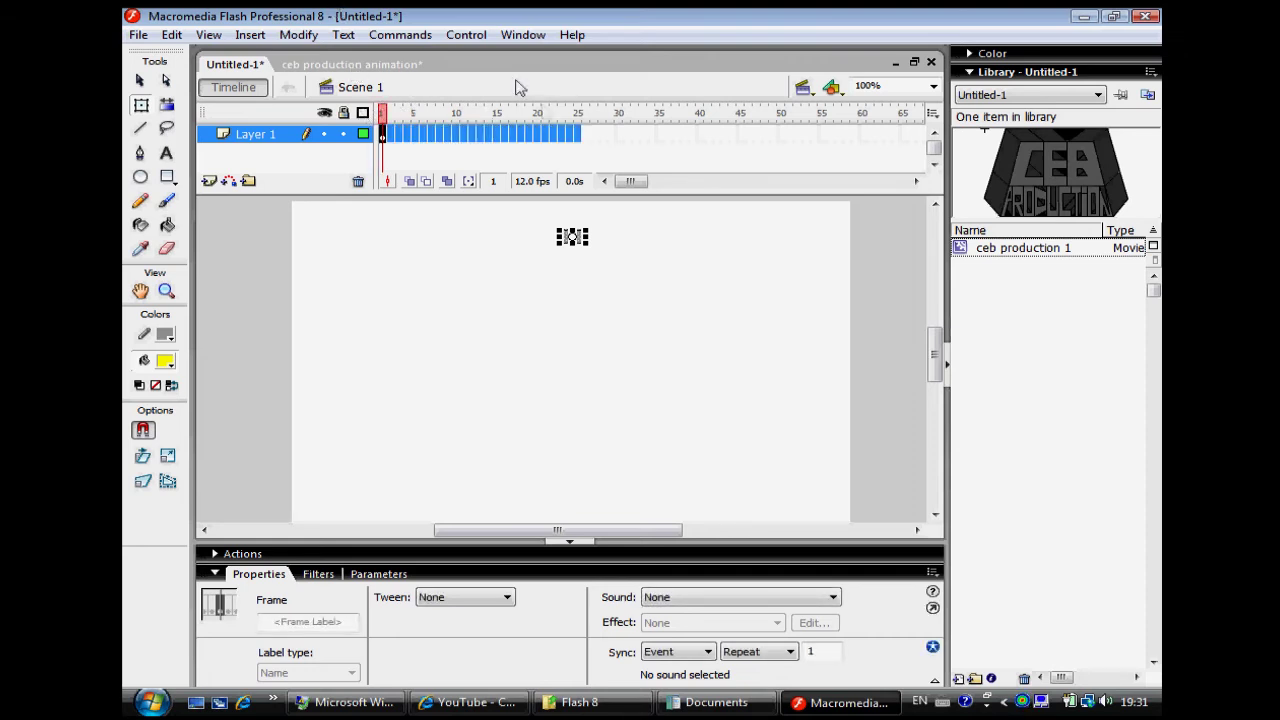
right_click(562, 122)
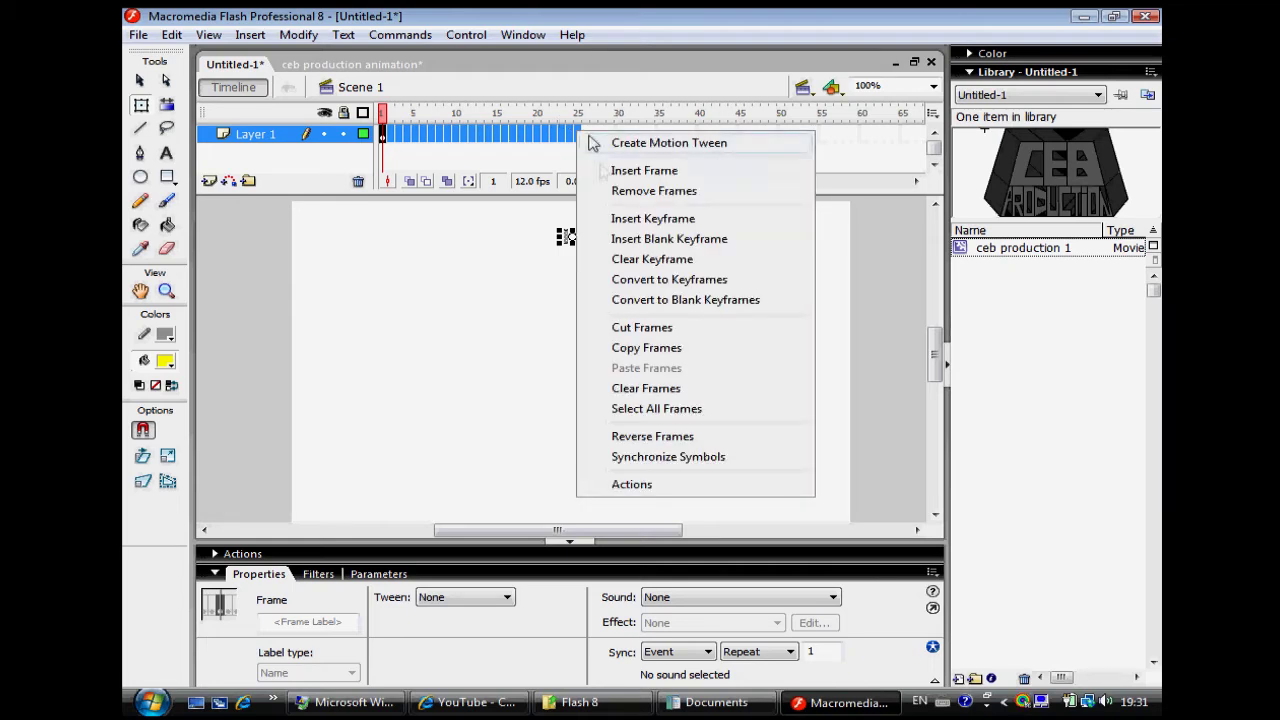
left_click(617, 218)
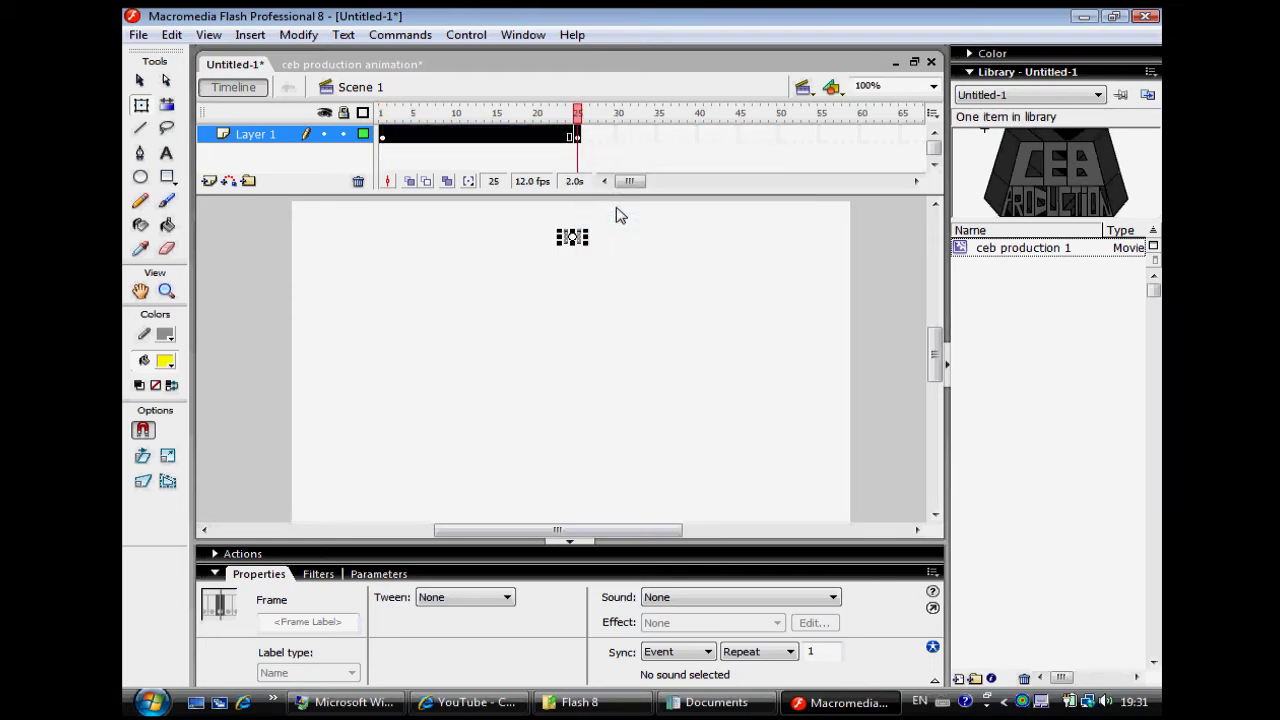
right_click(577, 133)
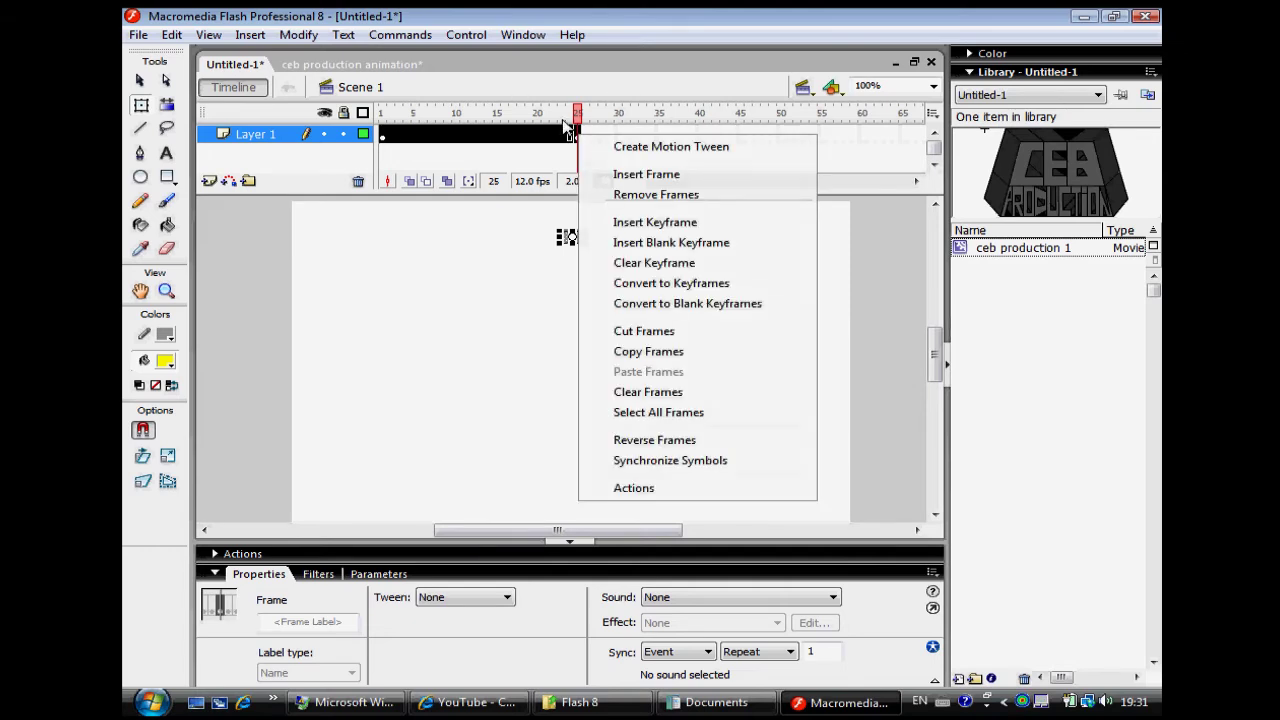
left_click(621, 146)
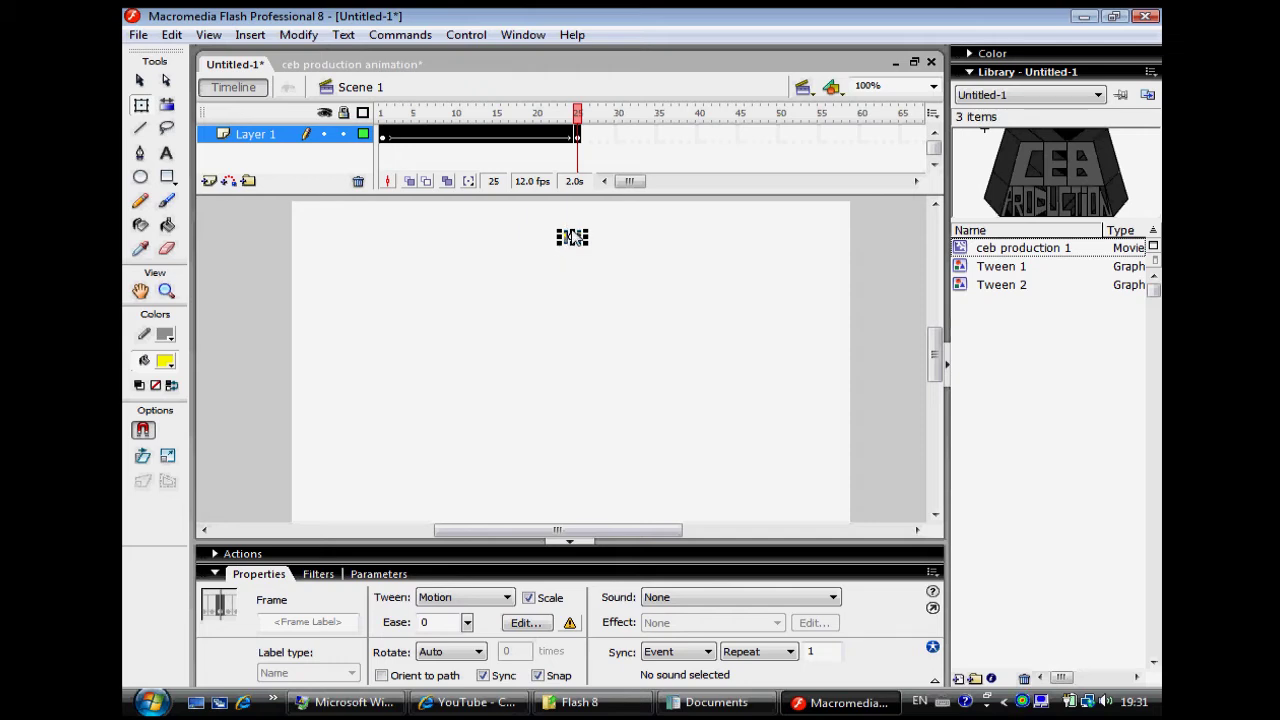
At frame 25, scale the lettering up to 417.2 × 291.5 at X 73.0, Y 41.3
left_click_drag(568, 236, 760, 393)
left_click_drag(627, 312, 628, 448)
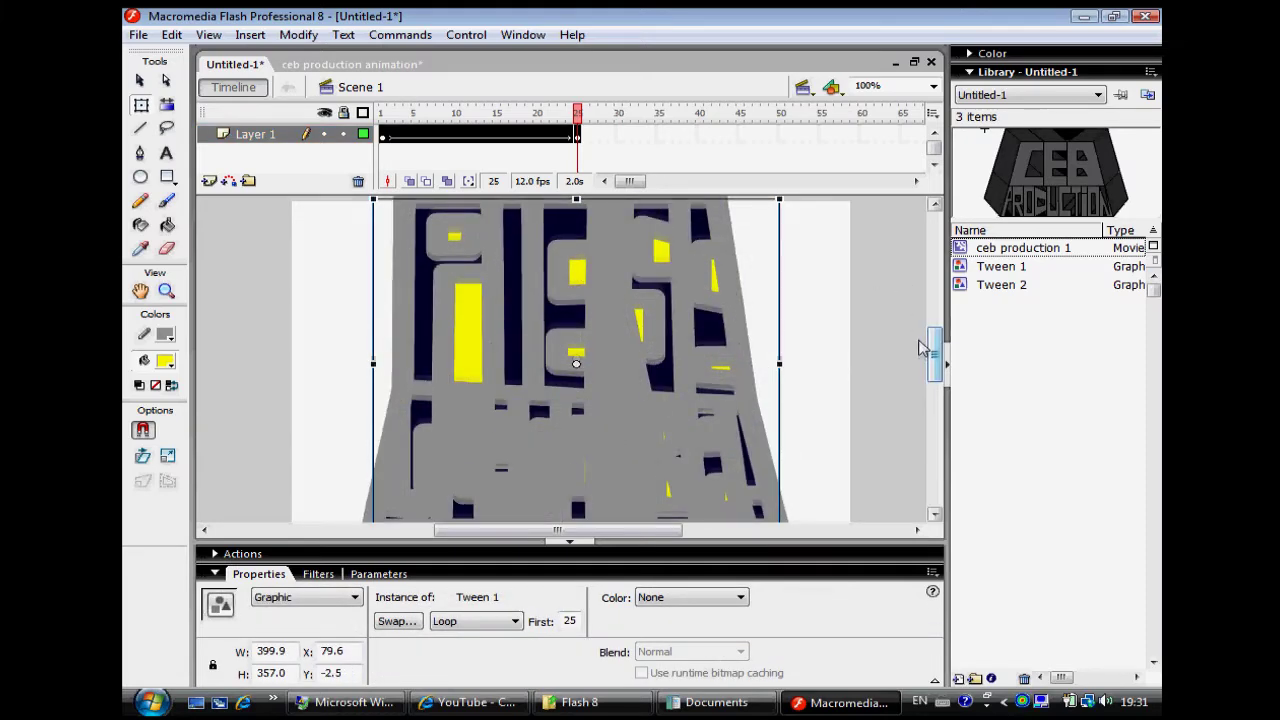
scroll(926, 354, "down", 3)
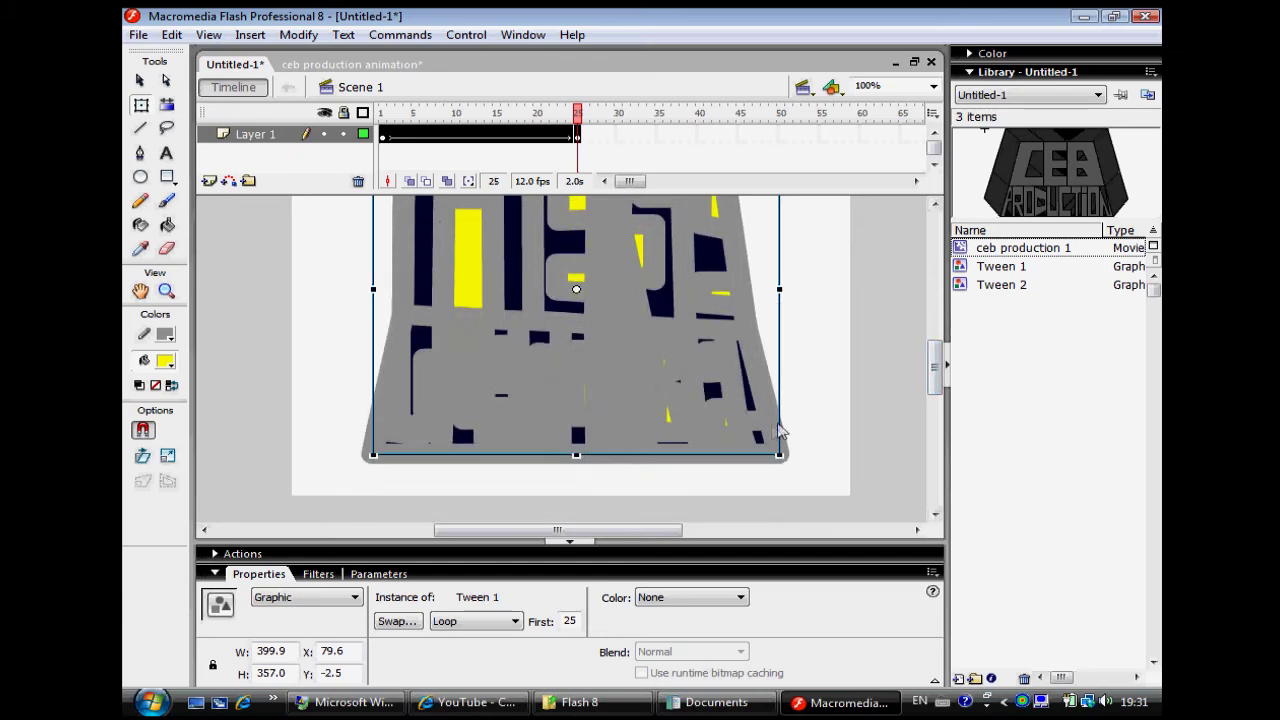
left_click_drag(779, 455, 823, 476)
mouse_move(934, 371)
left_mouse_down()
mouse_move(926, 341)
mouse_move(932, 389)
left_mouse_up()
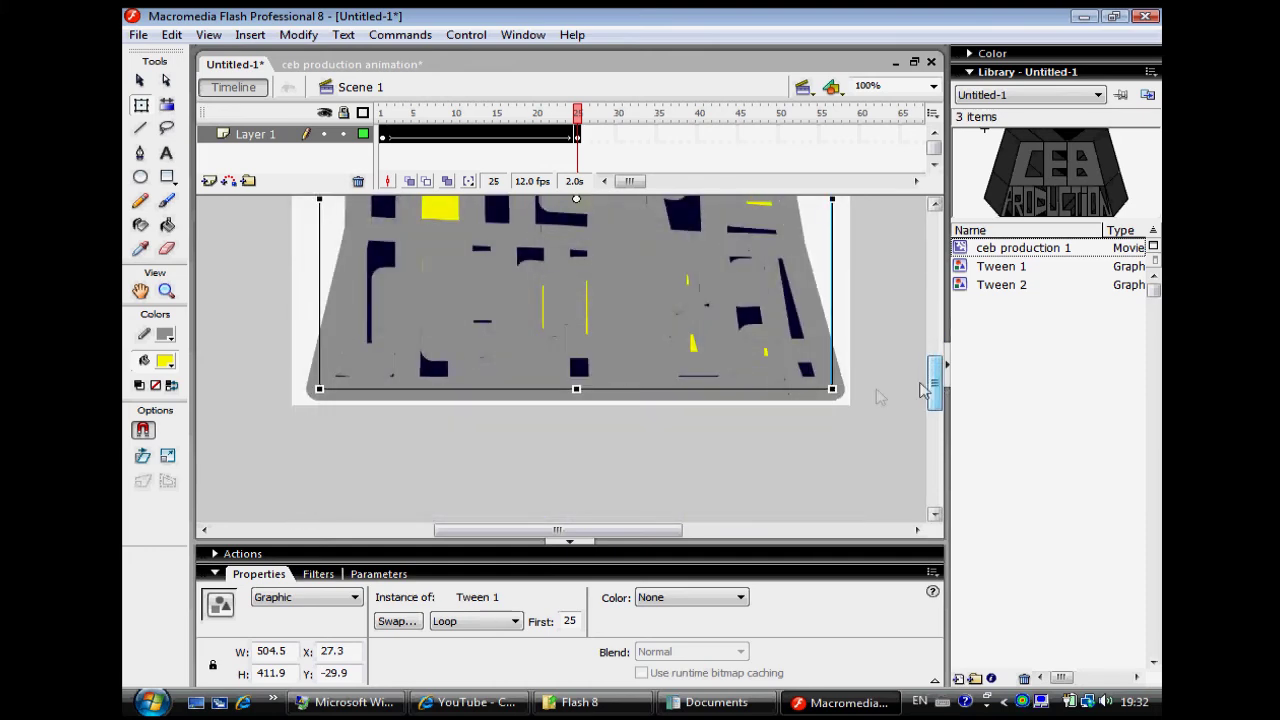
left_click_drag(818, 381, 775, 327)
left_click_drag(934, 388, 929, 357)
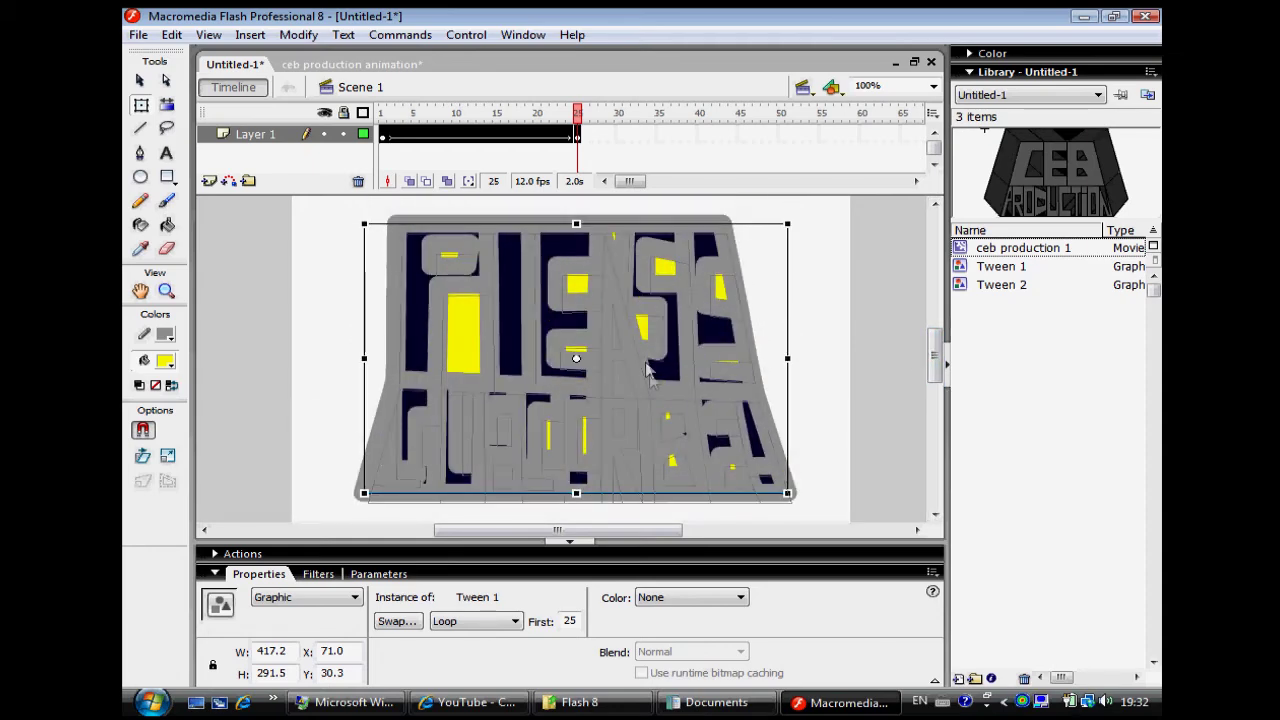
left_click_drag(650, 383, 652, 394)
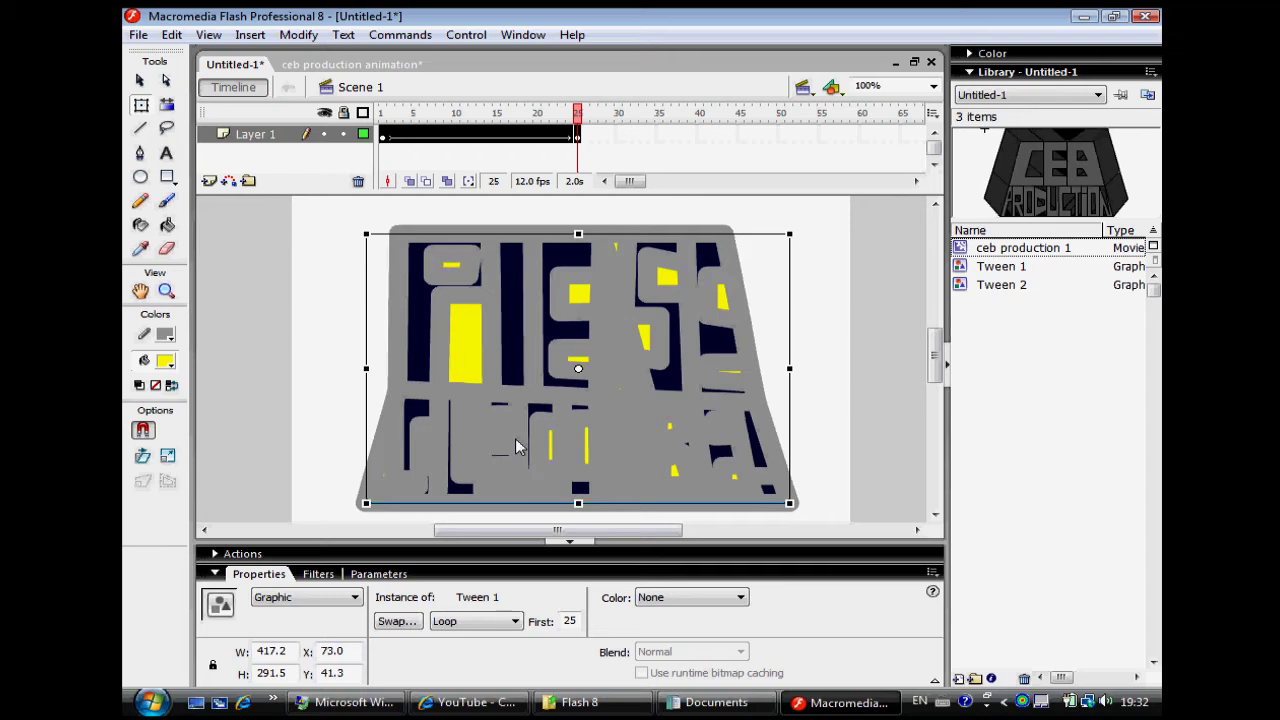
Preview the tween, then keyframe frame 26 with the lettering nudged up-right to X 80.0, Y 33.3
key("Return")
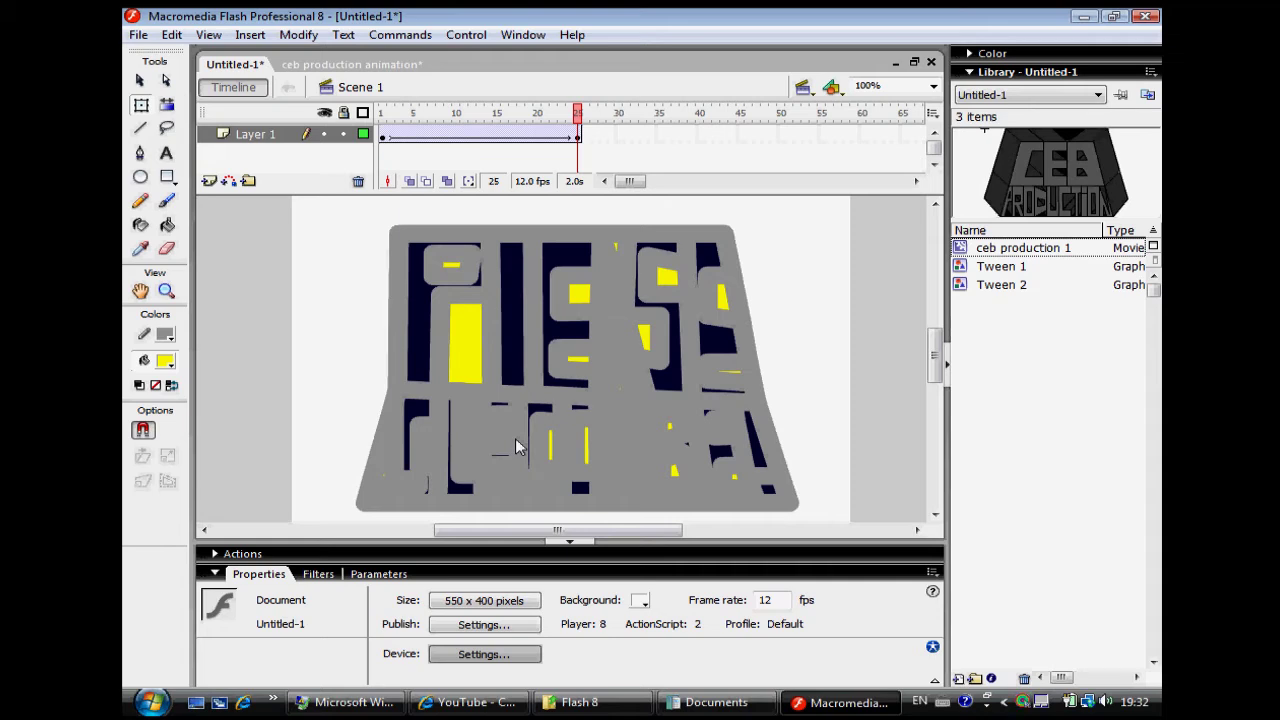
key("F6")
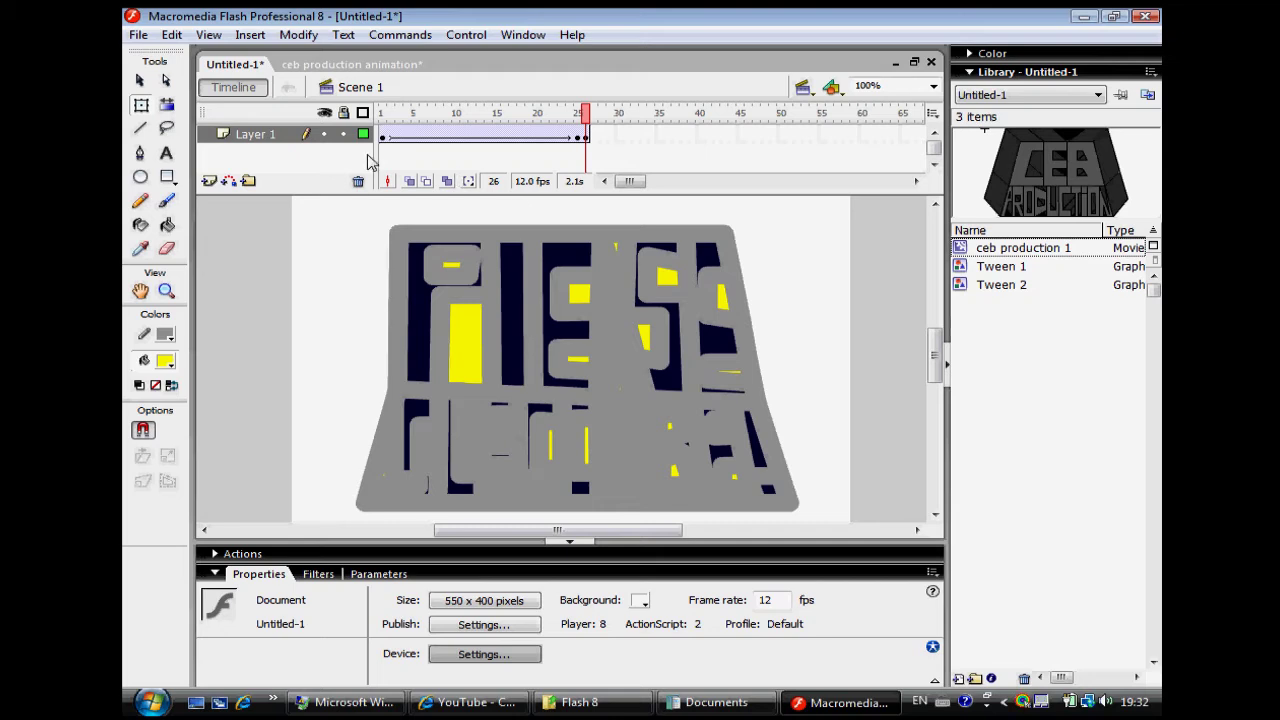
left_click_drag(345, 202, 808, 524)
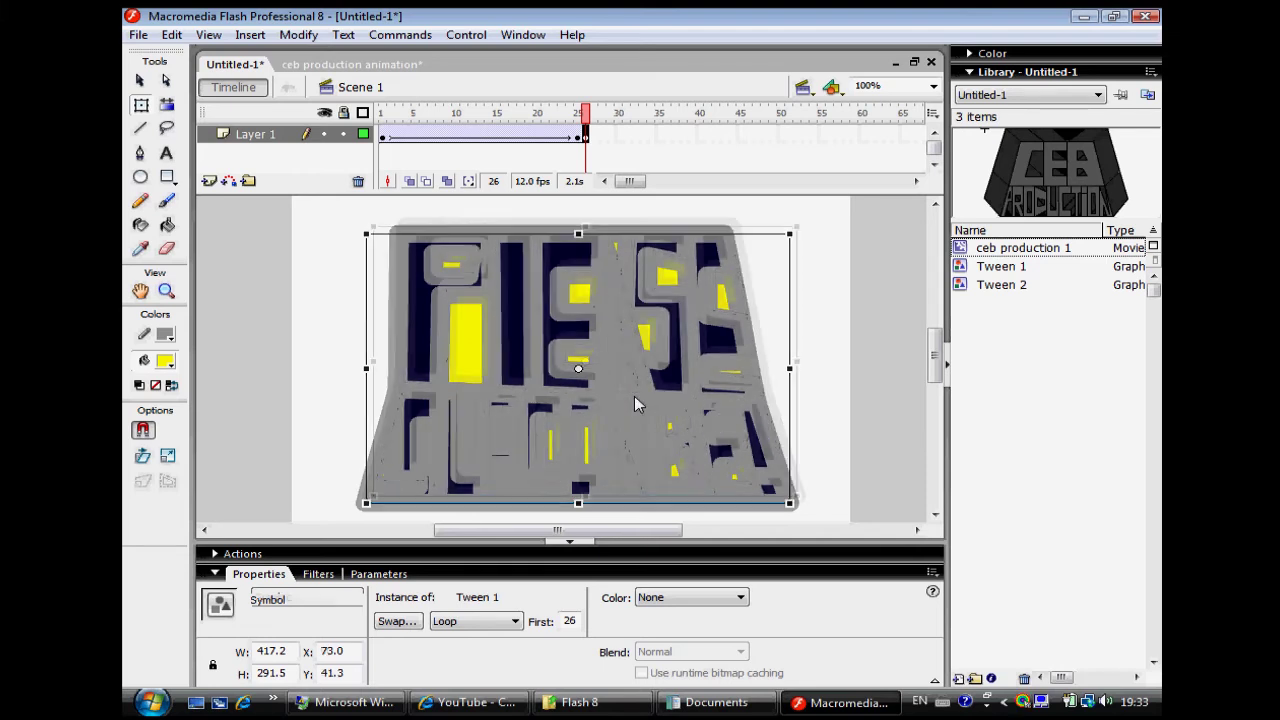
key("Right")
key("Right")
key("Right")
key("Right")
key("Right")
key("Right")
key("Right")
key("Up")
key("Up")
key("Up")
key("Up")
key("Up")
key("Up")
key("Up")
key("Up")
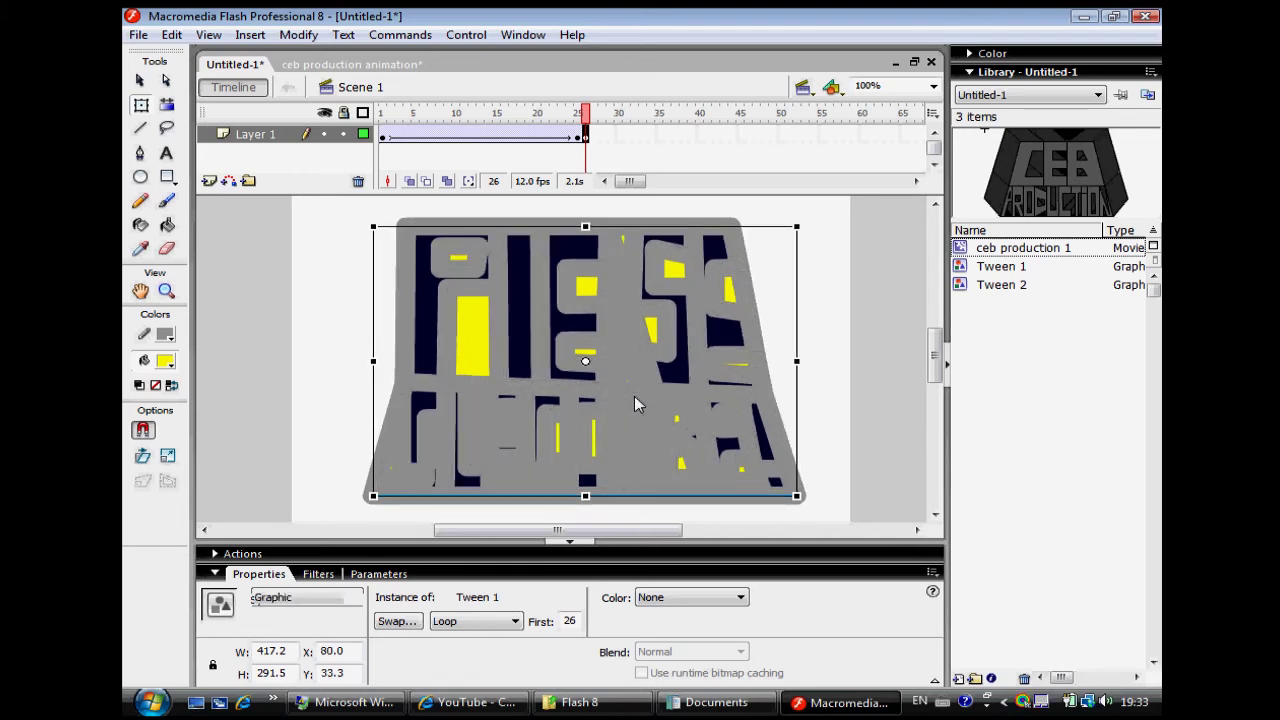
key("n")
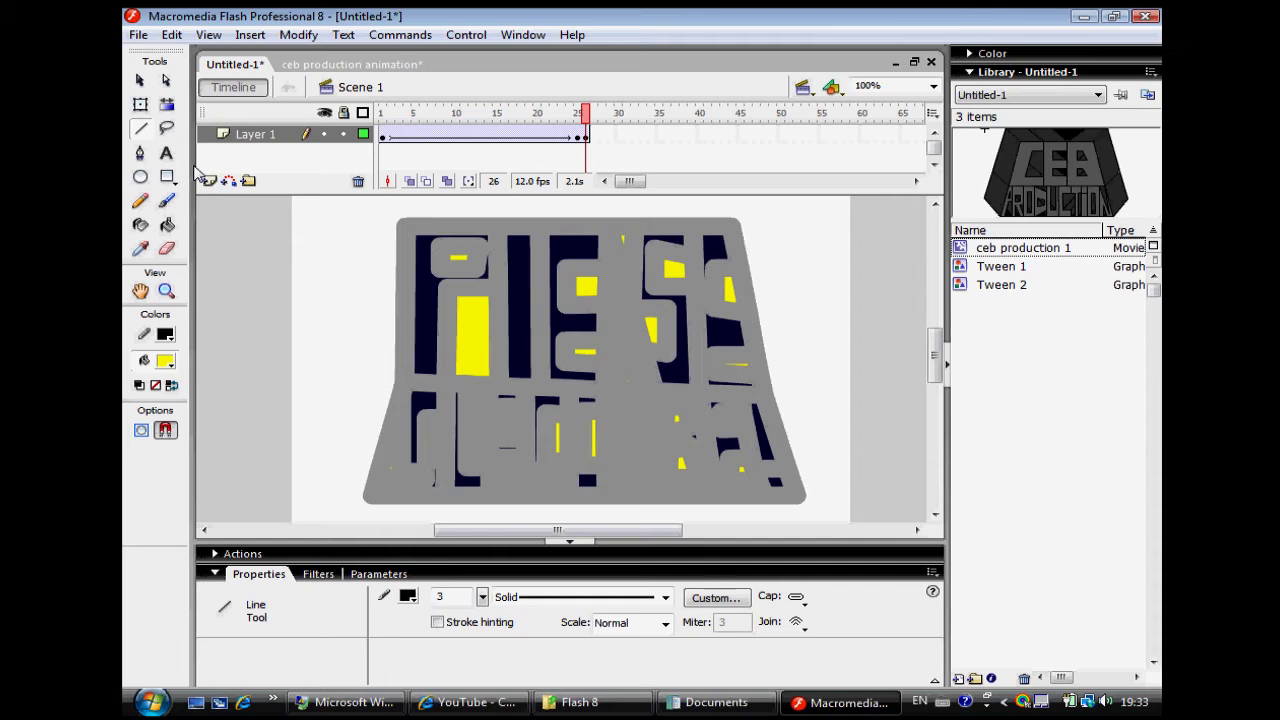
Add Layer 2 and draw black crack lines across the top, right and bottom of the lettering
left_click(201, 178)
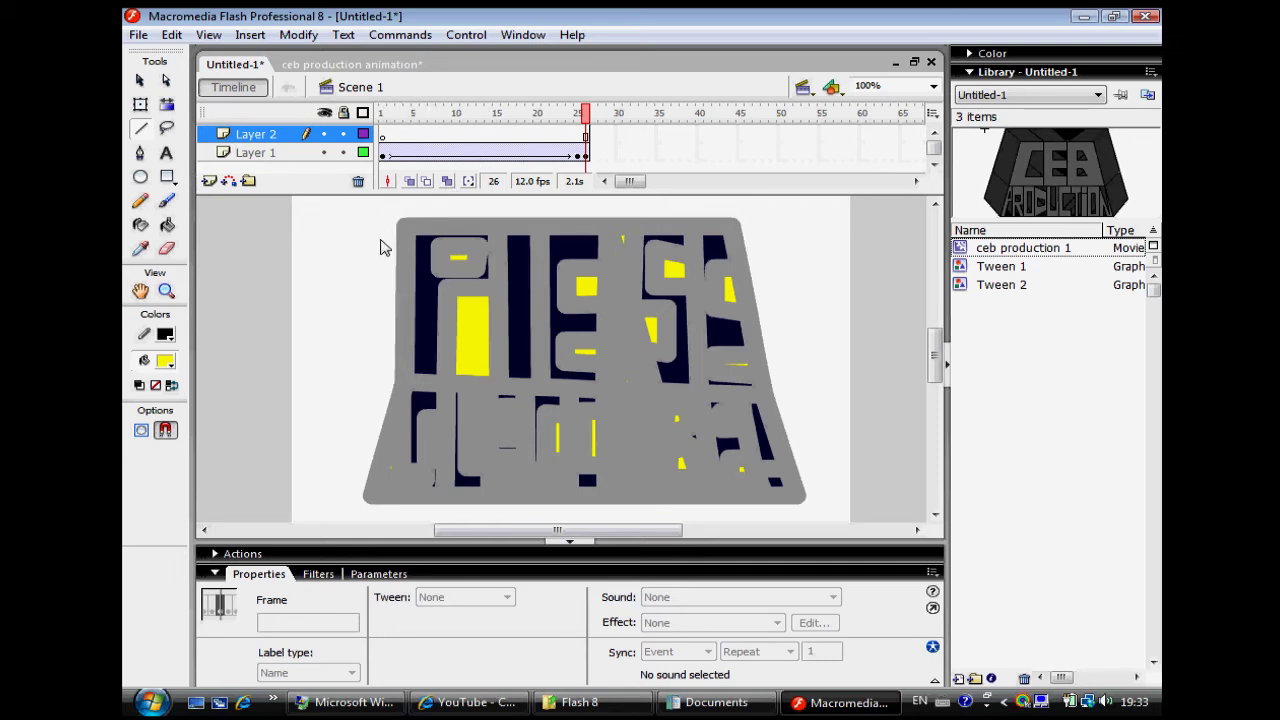
left_click_drag(396, 253, 432, 297)
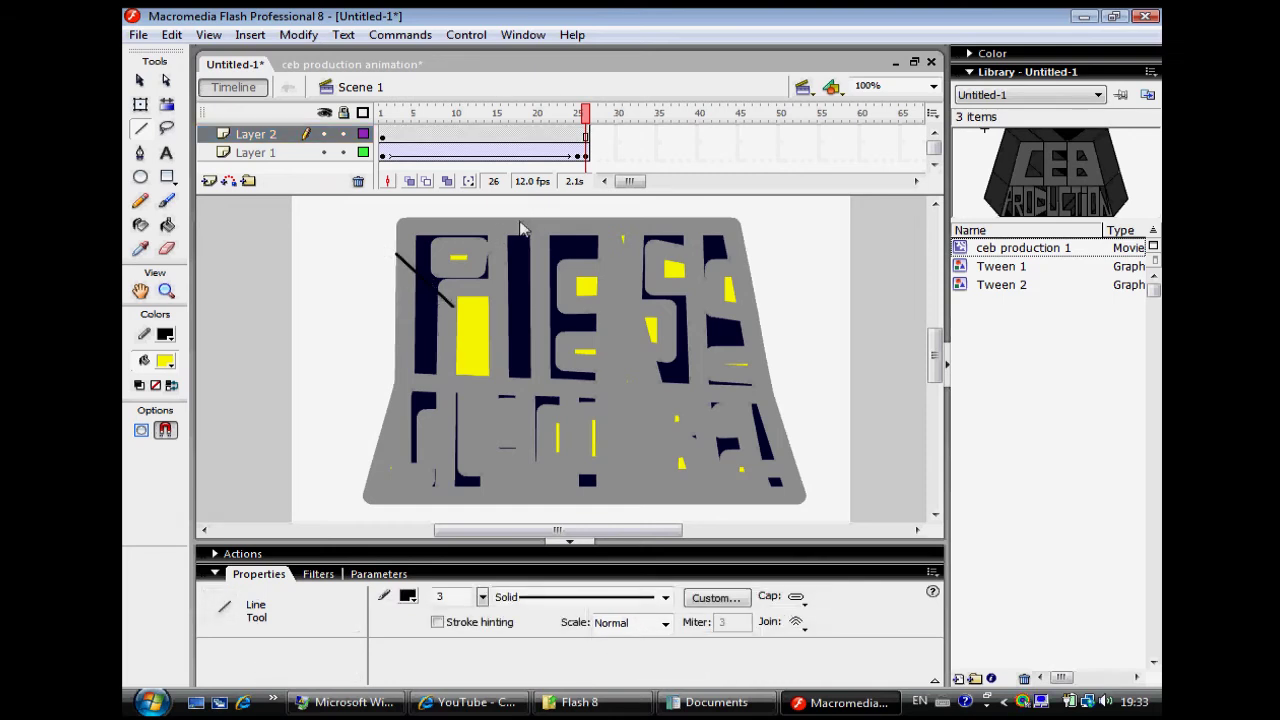
left_click_drag(545, 216, 545, 256)
left_click_drag(755, 292, 724, 312)
left_click_drag(776, 407, 710, 381)
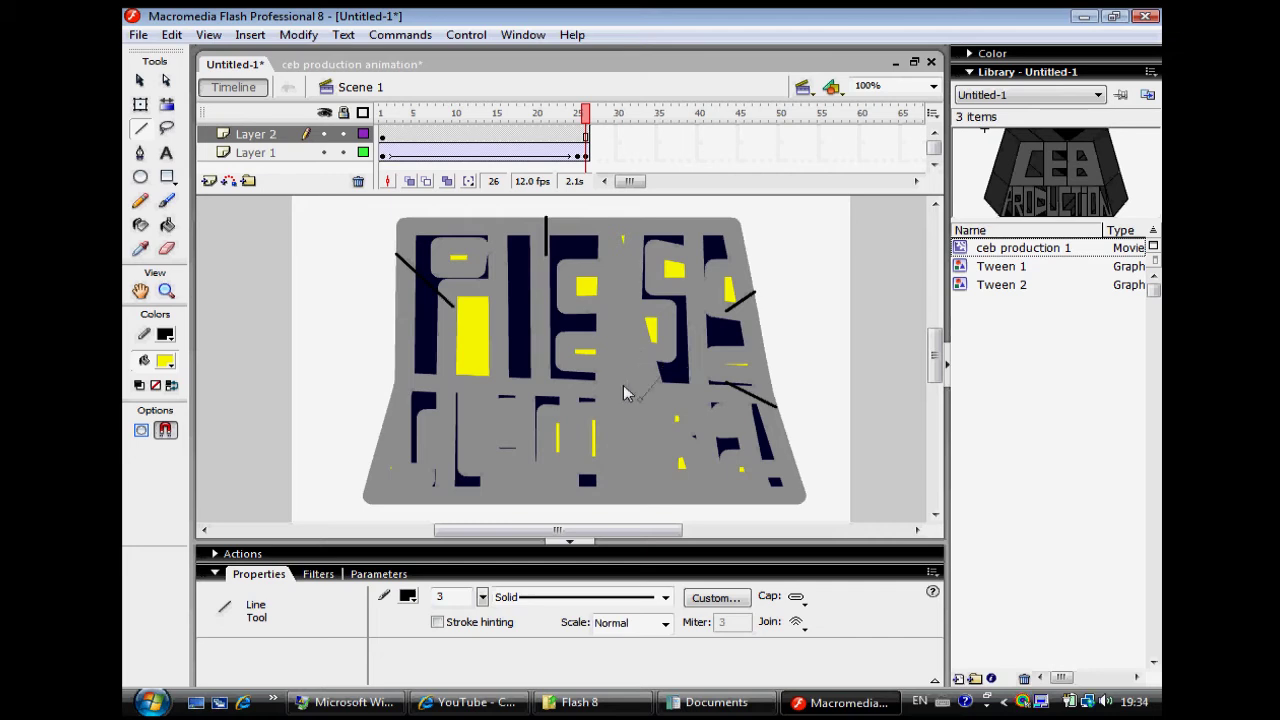
left_click_drag(623, 385, 623, 386)
left_click_drag(596, 313, 632, 301)
left_click_drag(608, 469, 633, 501)
left_click_drag(534, 504, 558, 466)
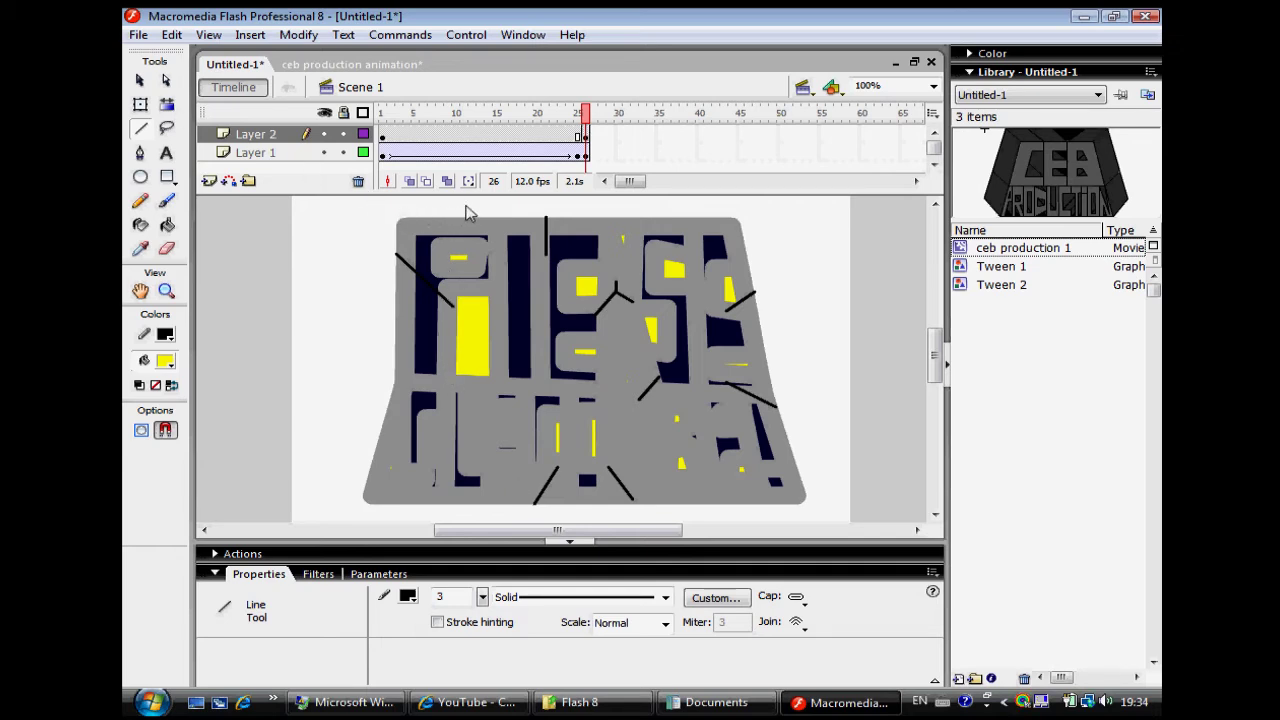
Nudge the Layer 1 lettering graphic slightly up and to the left
left_click(140, 104)
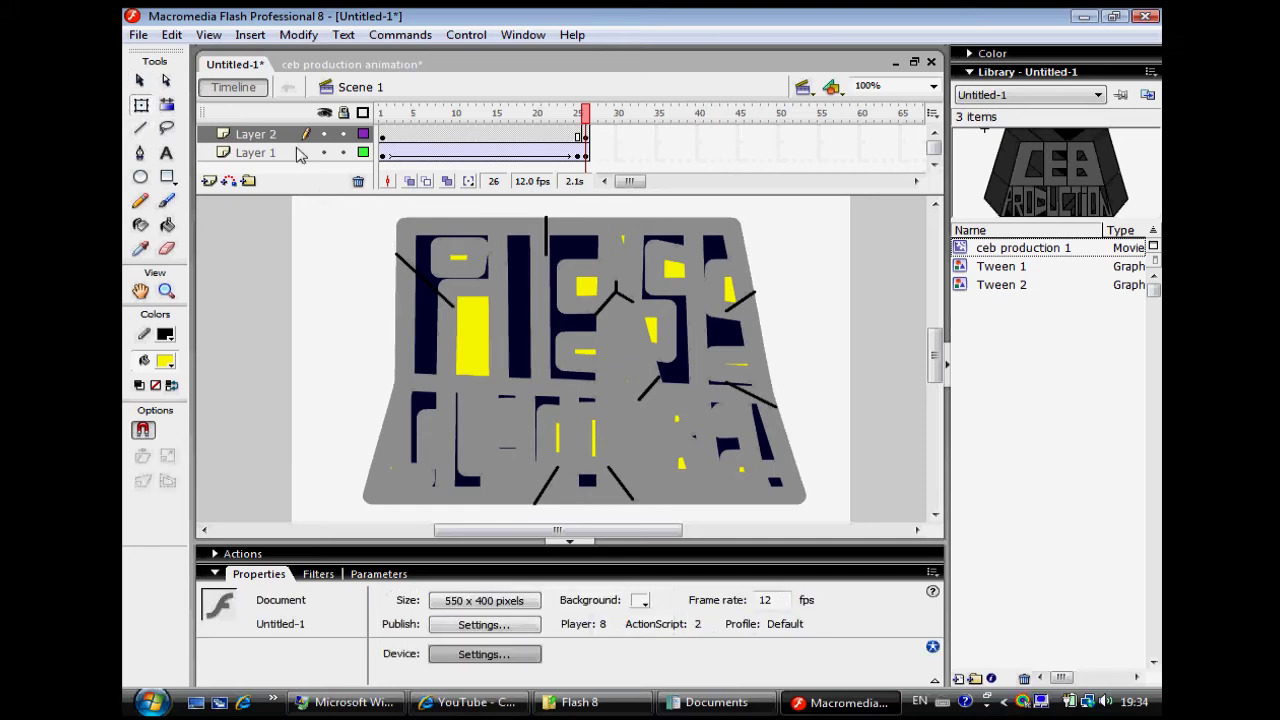
left_click_drag(338, 207, 812, 514)
left_click_drag(630, 410, 620, 405)
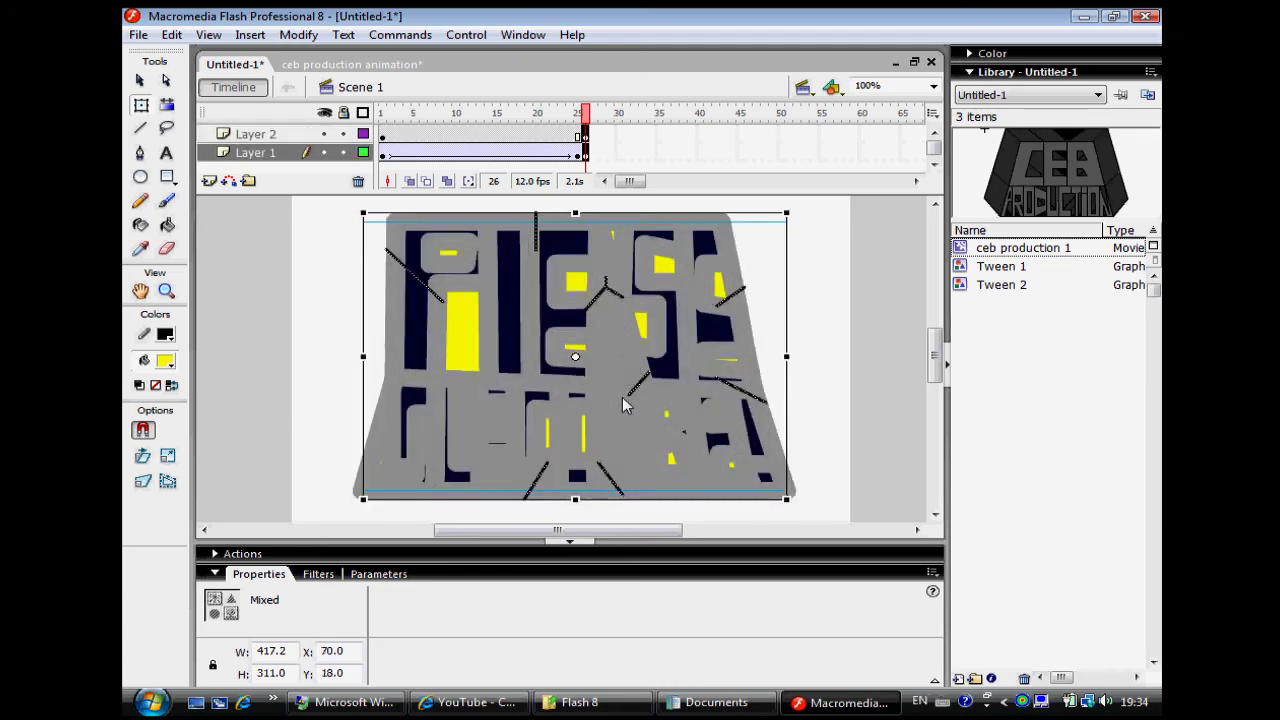
On Layer 2, draw more cracks through the top-left letters and the left yellow block
left_click(140, 128)
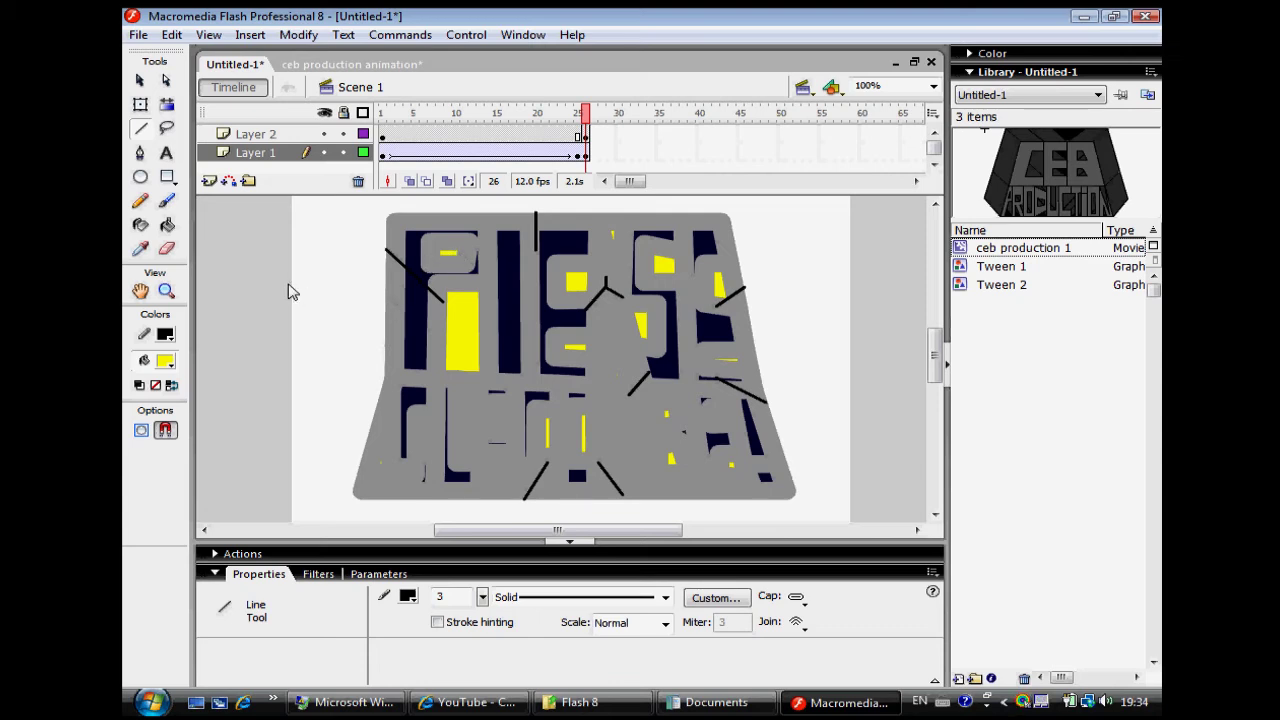
left_click(298, 133)
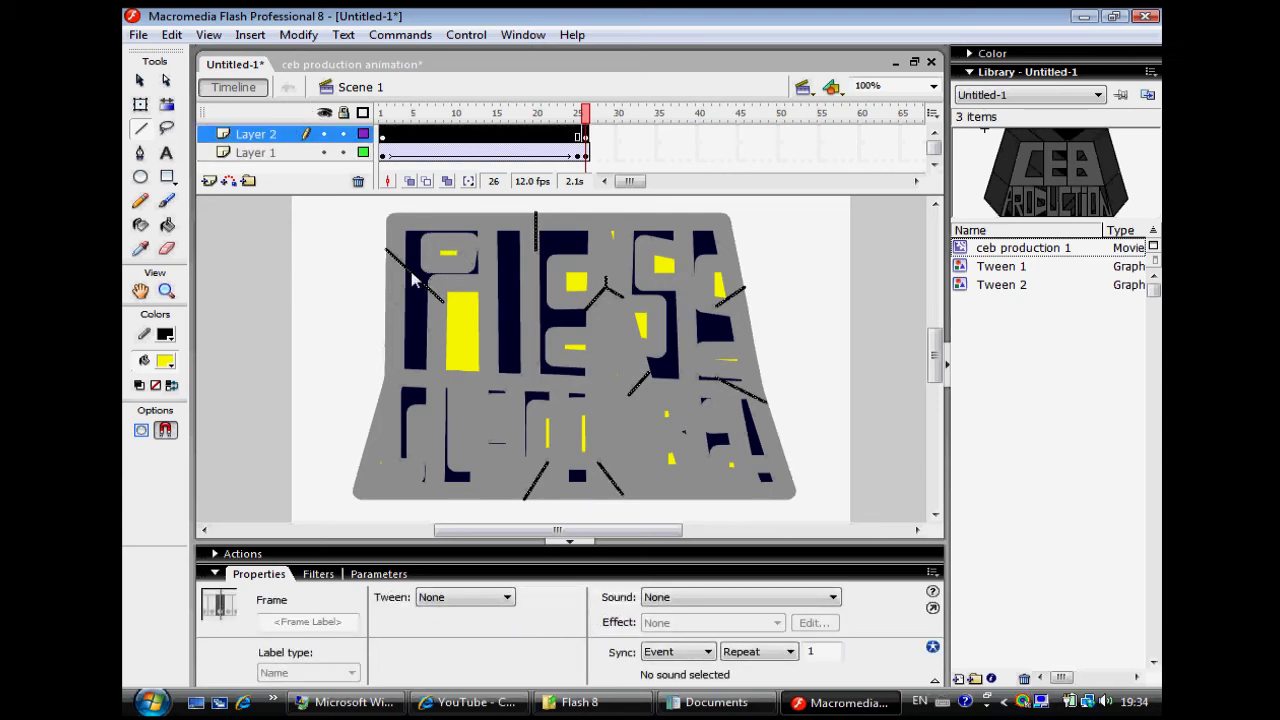
left_click_drag(420, 284, 458, 268)
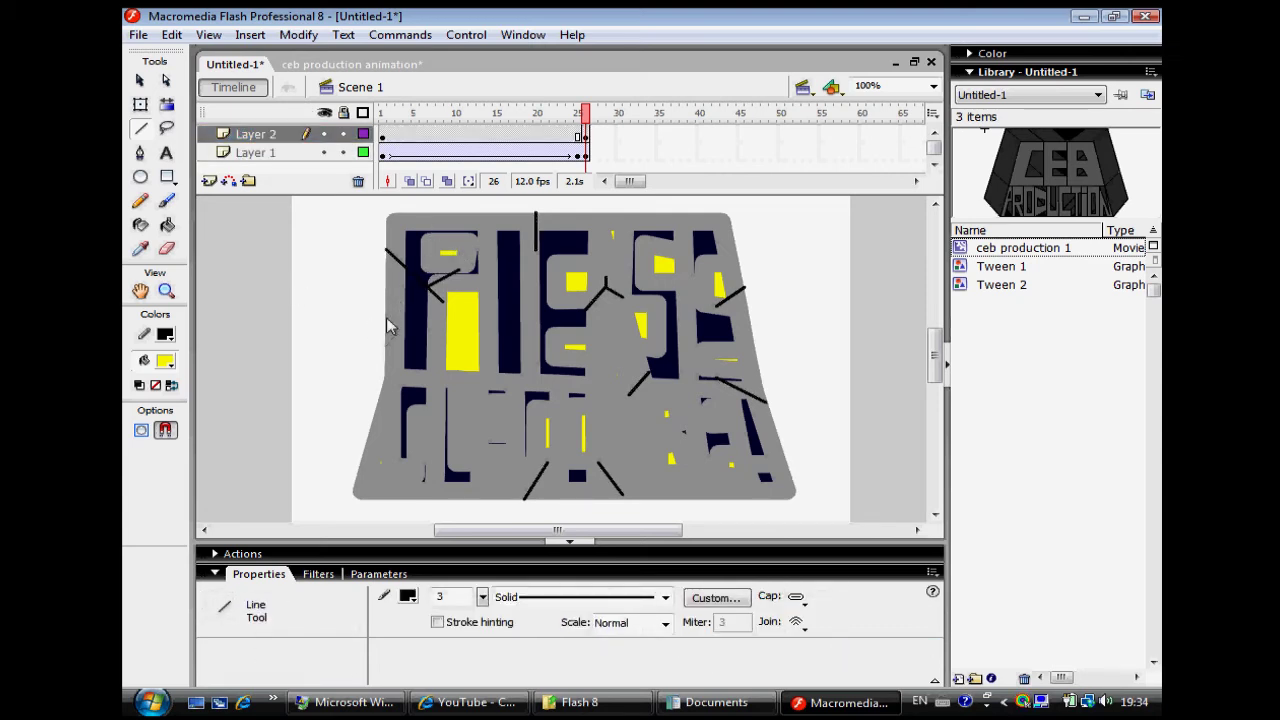
left_click_drag(385, 345, 451, 334)
left_click_drag(503, 404, 518, 410)
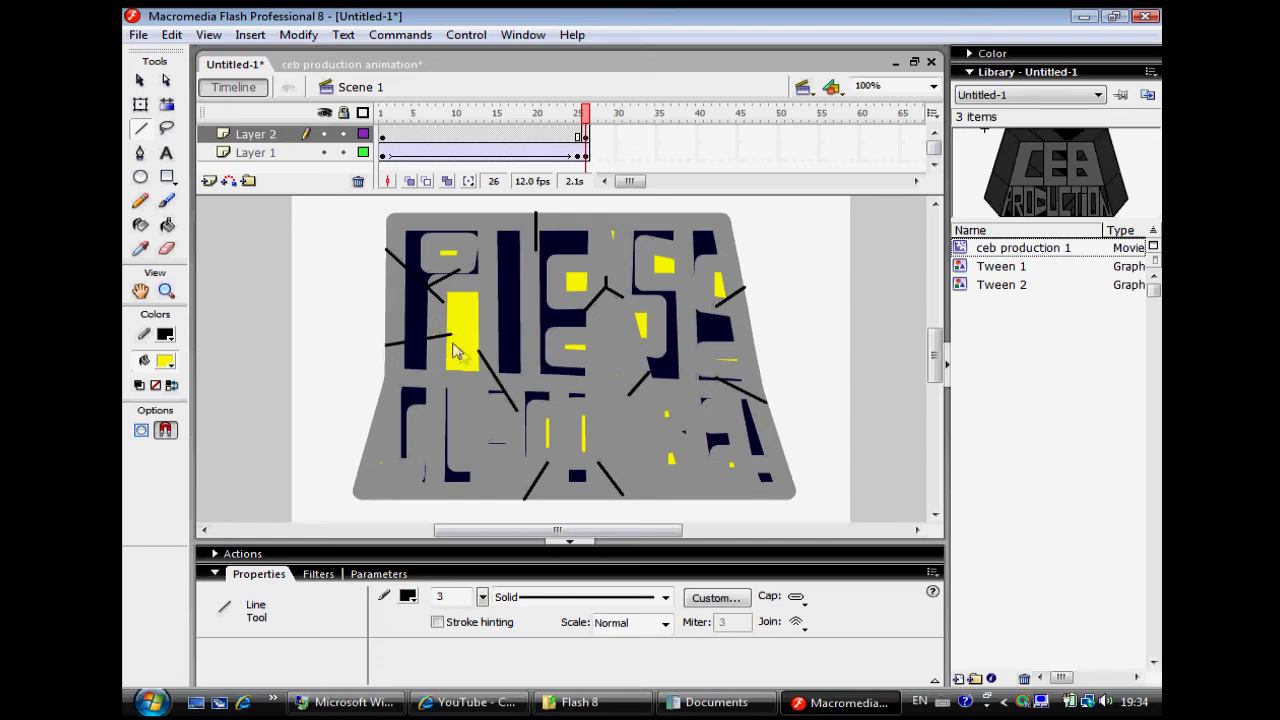
left_click_drag(426, 338, 473, 398)
mouse_move(467, 353)
left_mouse_down()
mouse_move(456, 367)
mouse_move(427, 361)
left_mouse_up()
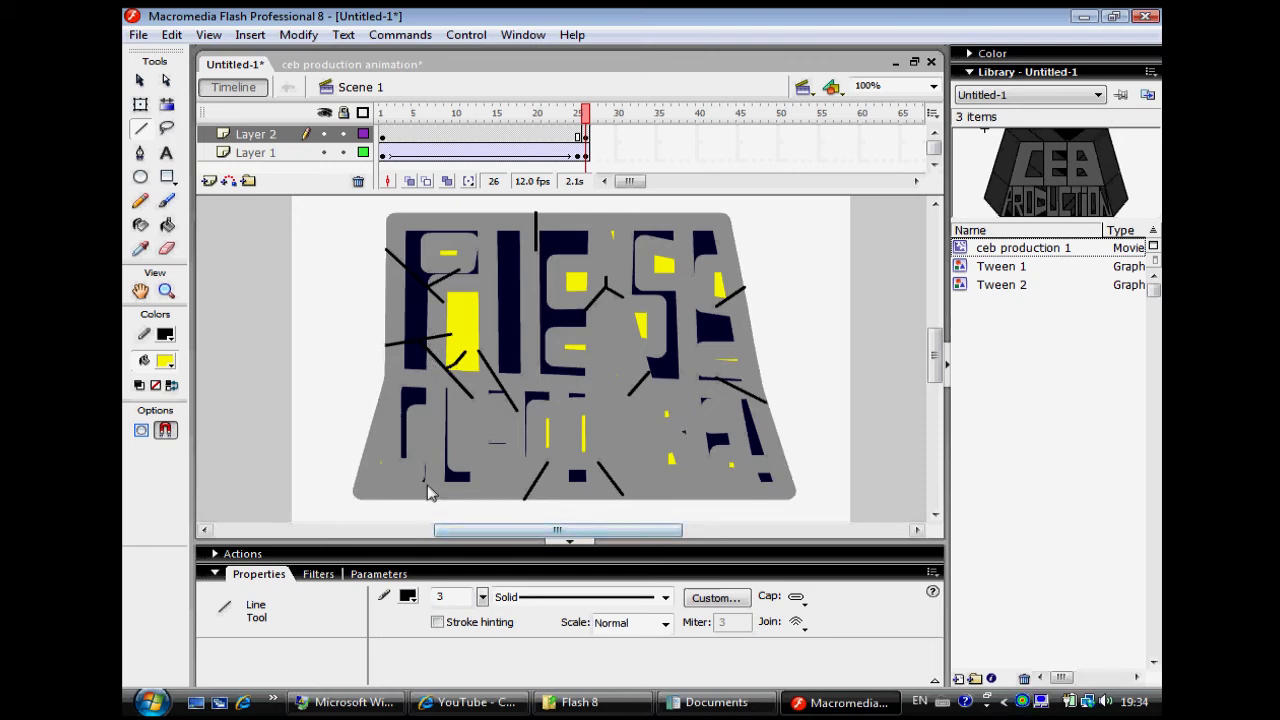
Add cracks along the lower-left edge, the bottom and the upper-right letter
left_click_drag(476, 455, 442, 500)
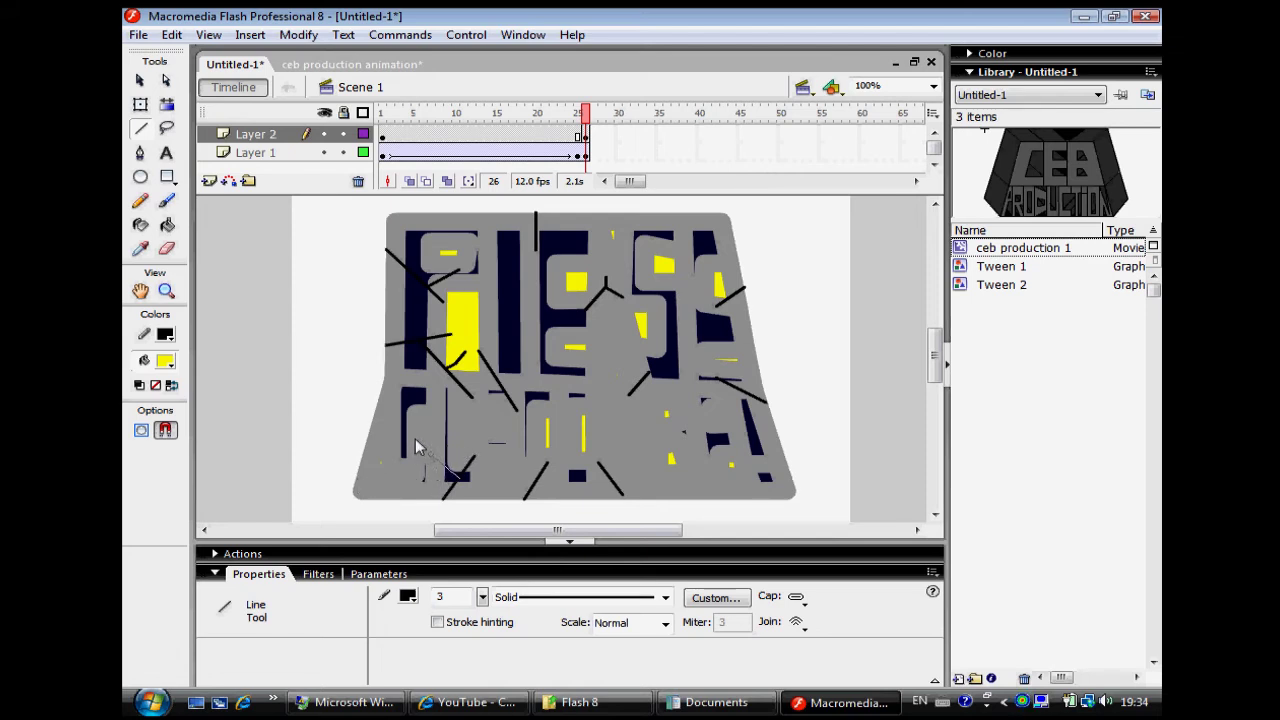
mouse_move(378, 490)
left_mouse_down()
mouse_move(395, 463)
mouse_move(383, 456)
left_mouse_up()
left_click_drag(390, 476, 360, 455)
left_click_drag(611, 478, 604, 430)
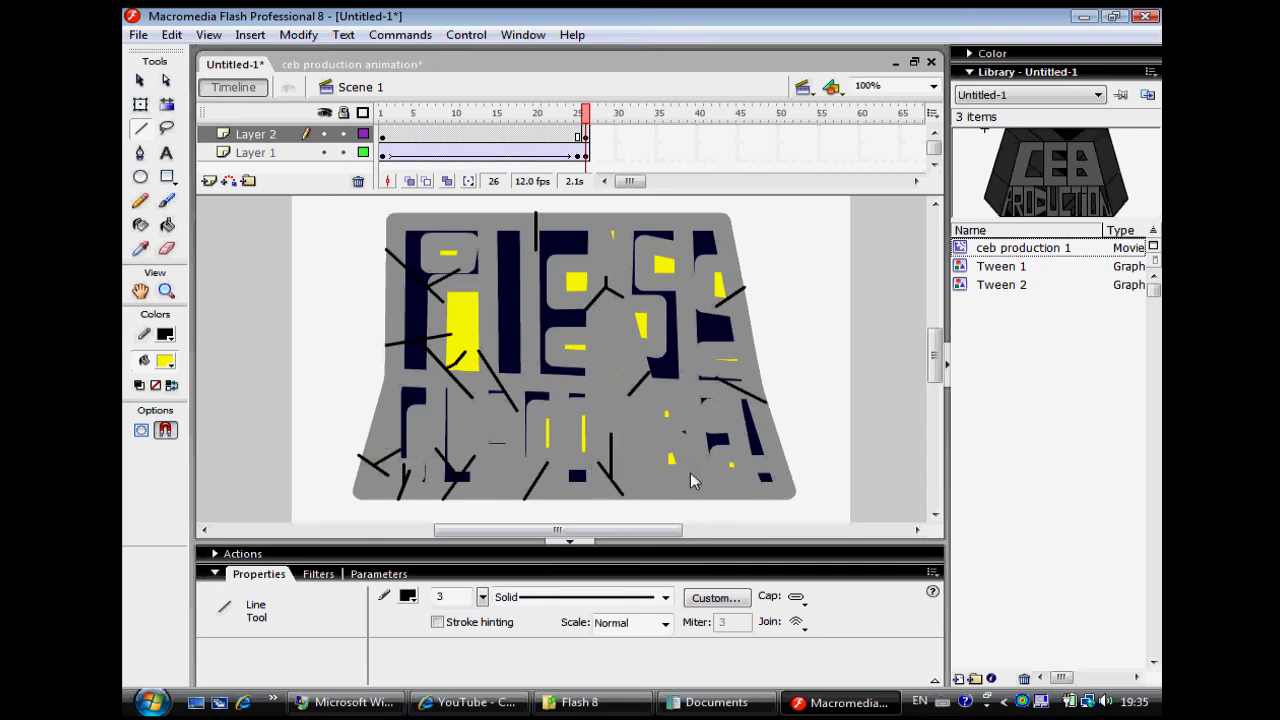
mouse_move(703, 498)
left_mouse_down()
mouse_move(660, 444)
mouse_move(672, 455)
mouse_move(683, 432)
left_mouse_up()
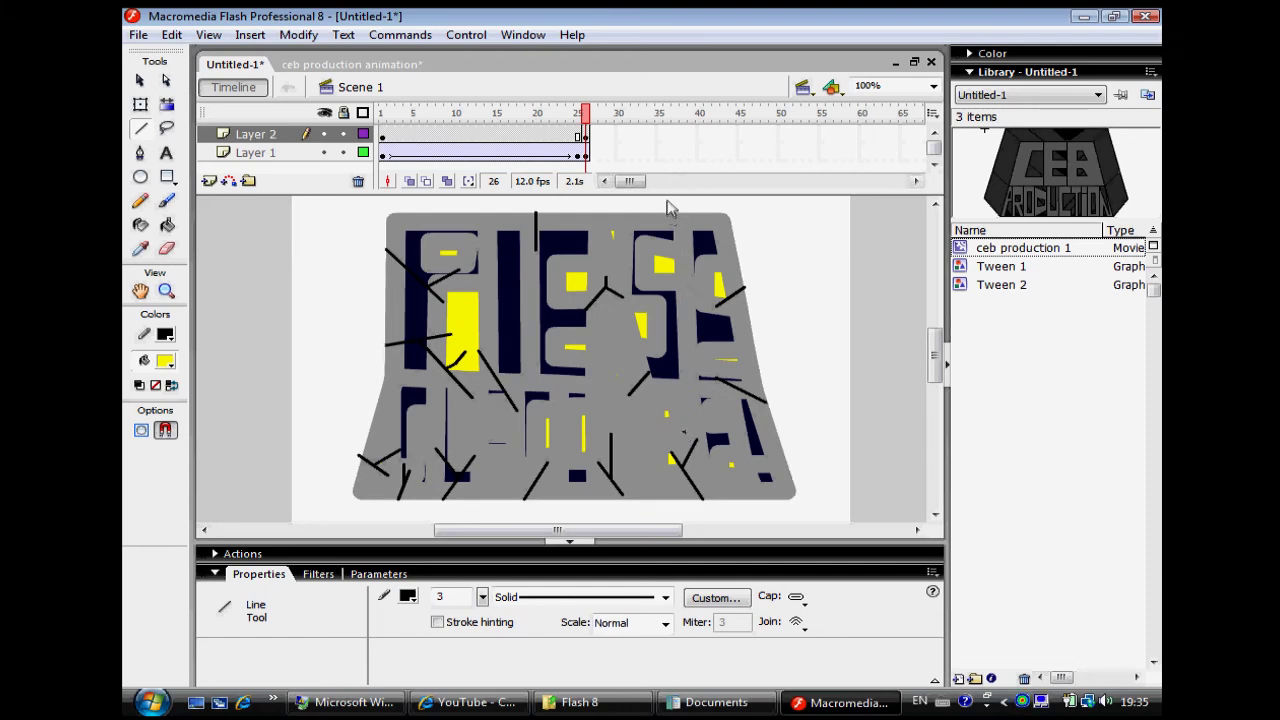
left_click_drag(683, 212, 662, 270)
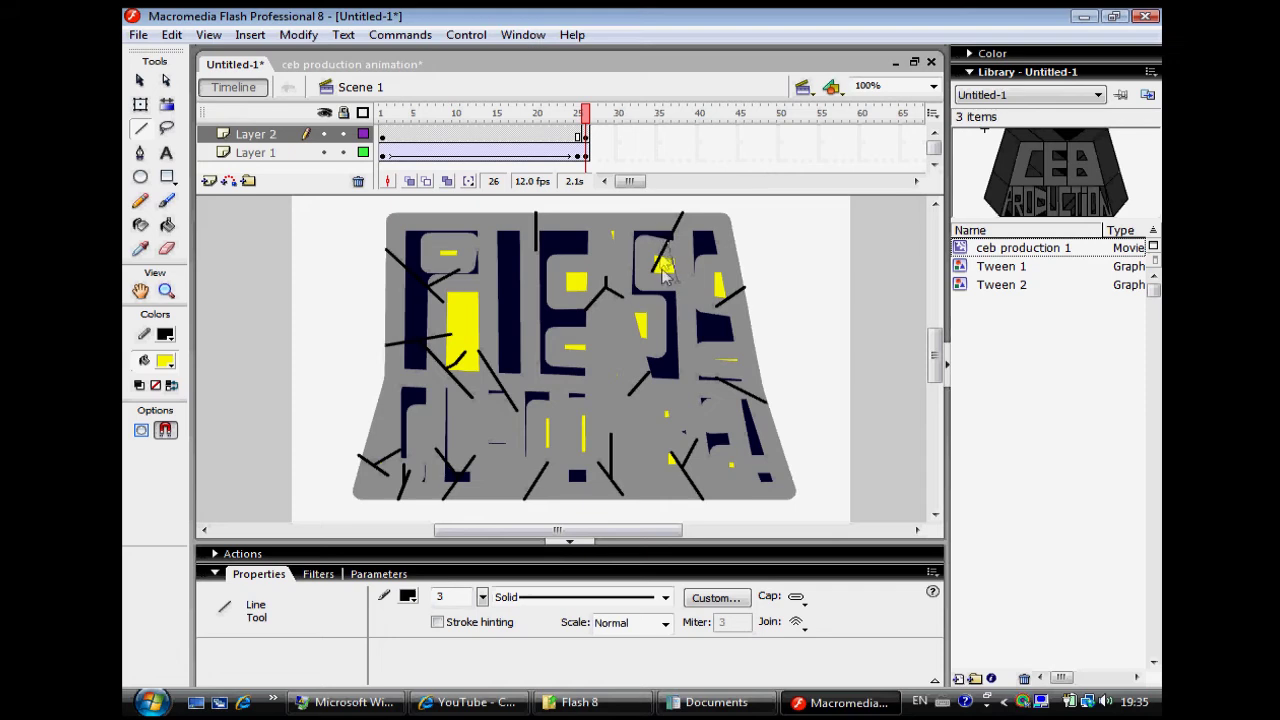
left_click(590, 155)
Keyframe frame 27, shift the crack lines slightly and paste an offset copy of all artwork
key("F6")
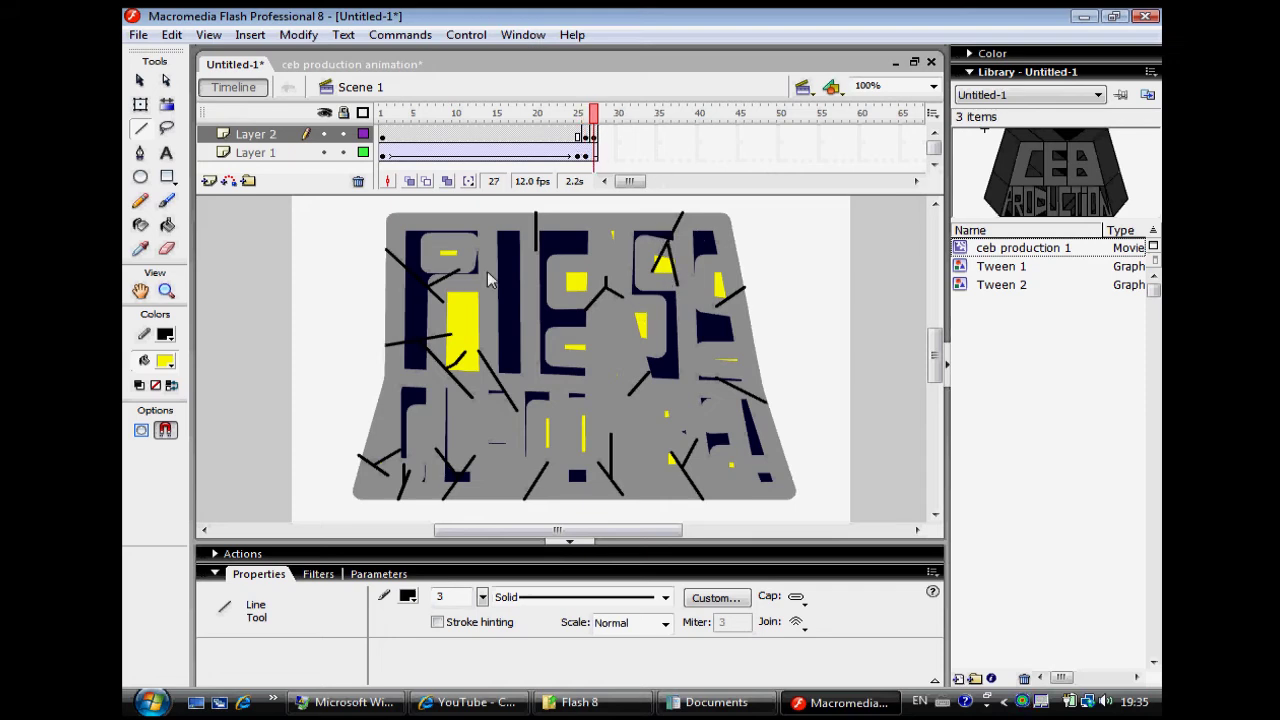
left_click(140, 104)
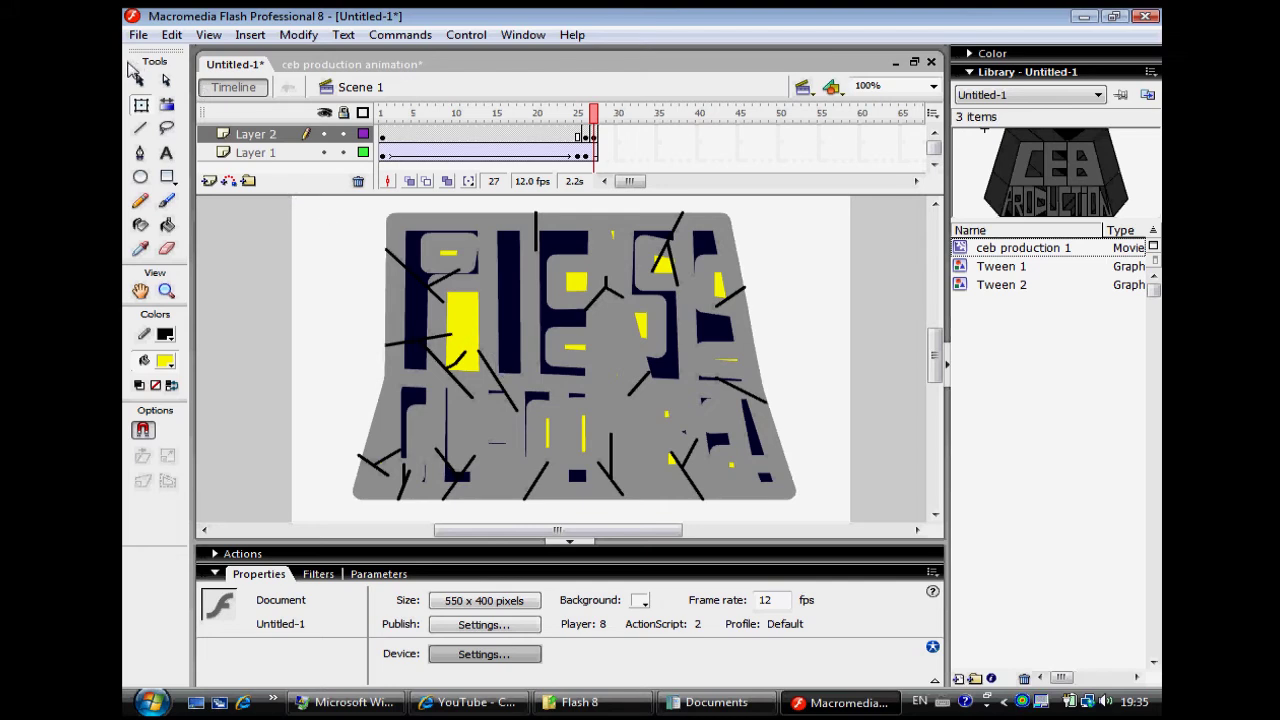
left_click(470, 400)
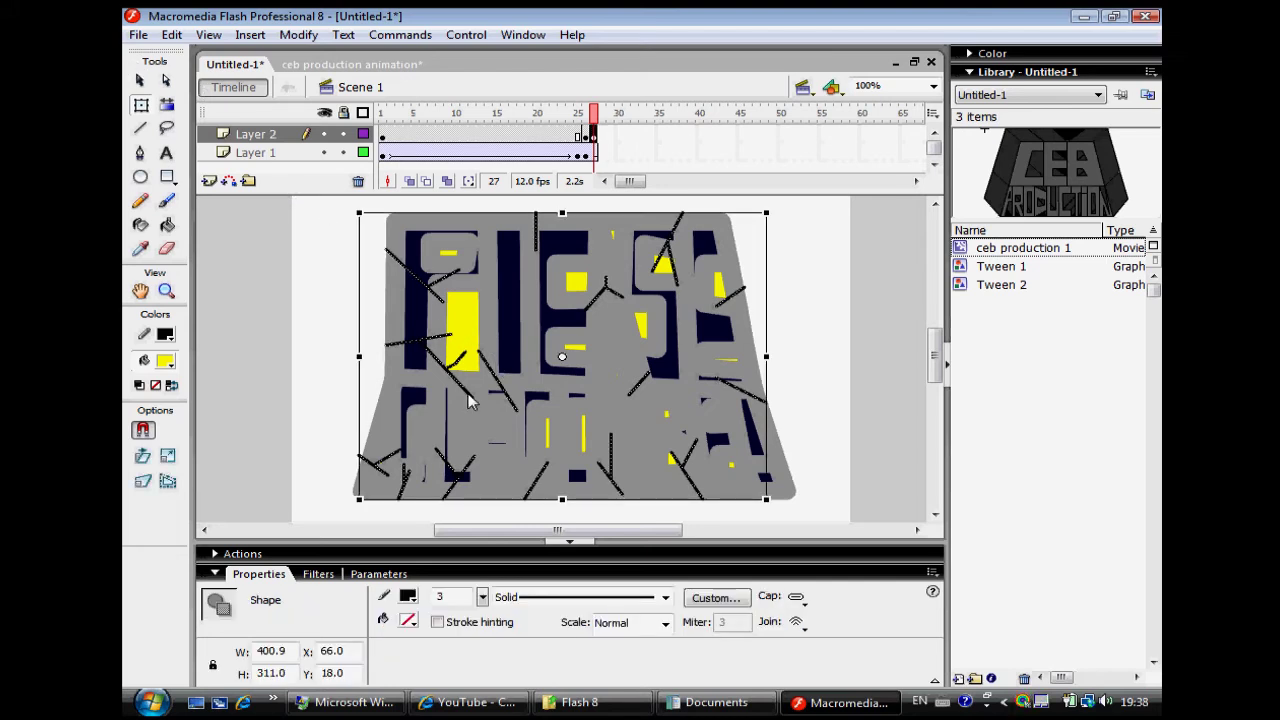
left_click_drag(572, 366, 590, 380)
left_click(590, 380)
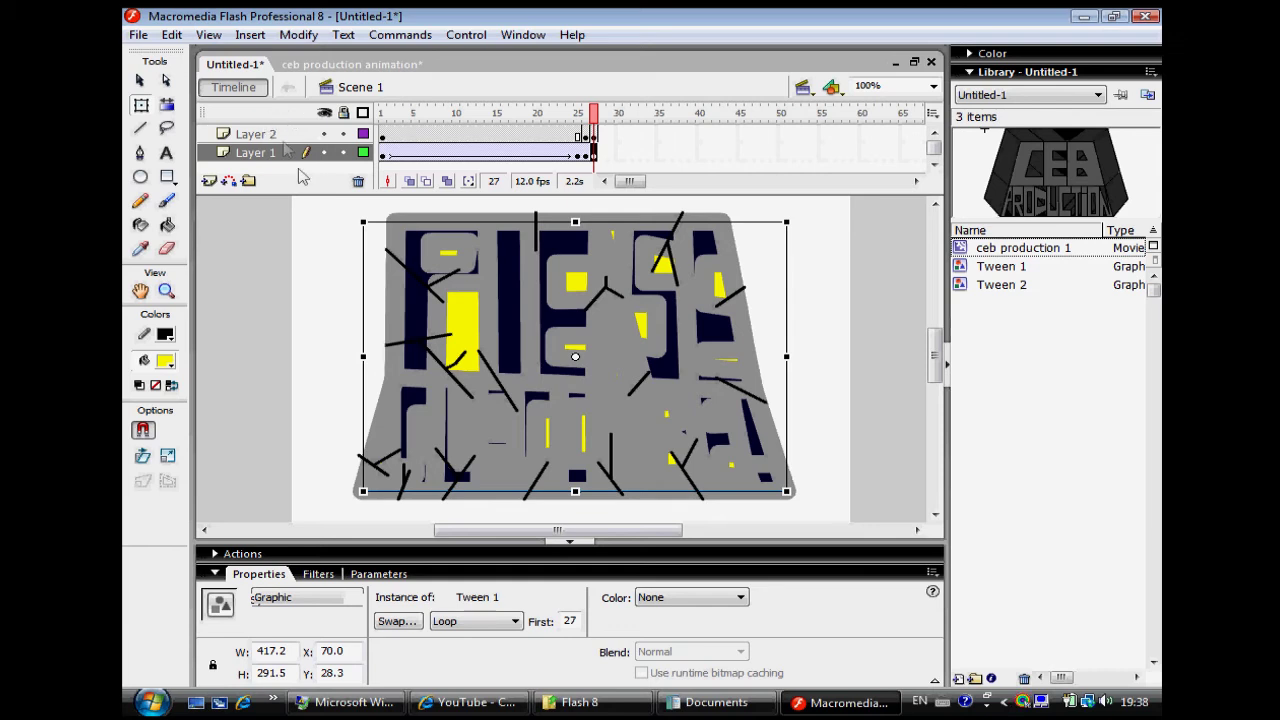
left_click(259, 136)
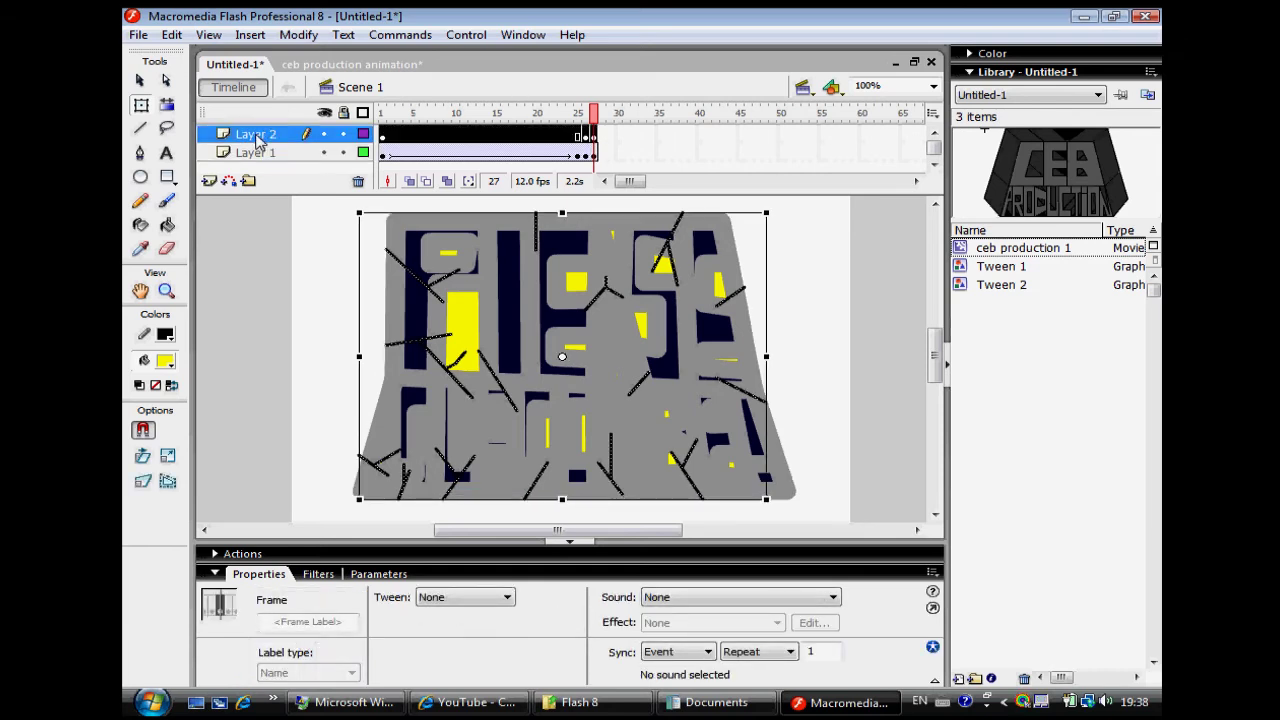
key("ctrl+a")
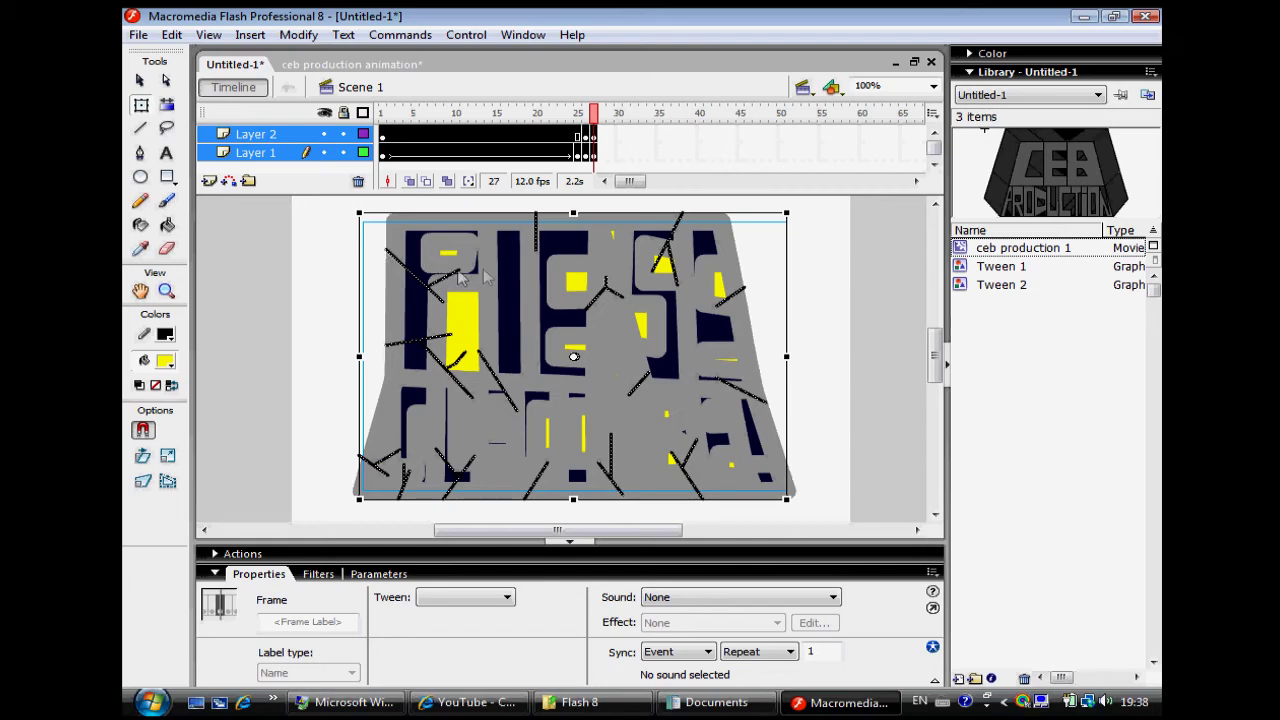
key("ctrl+a")
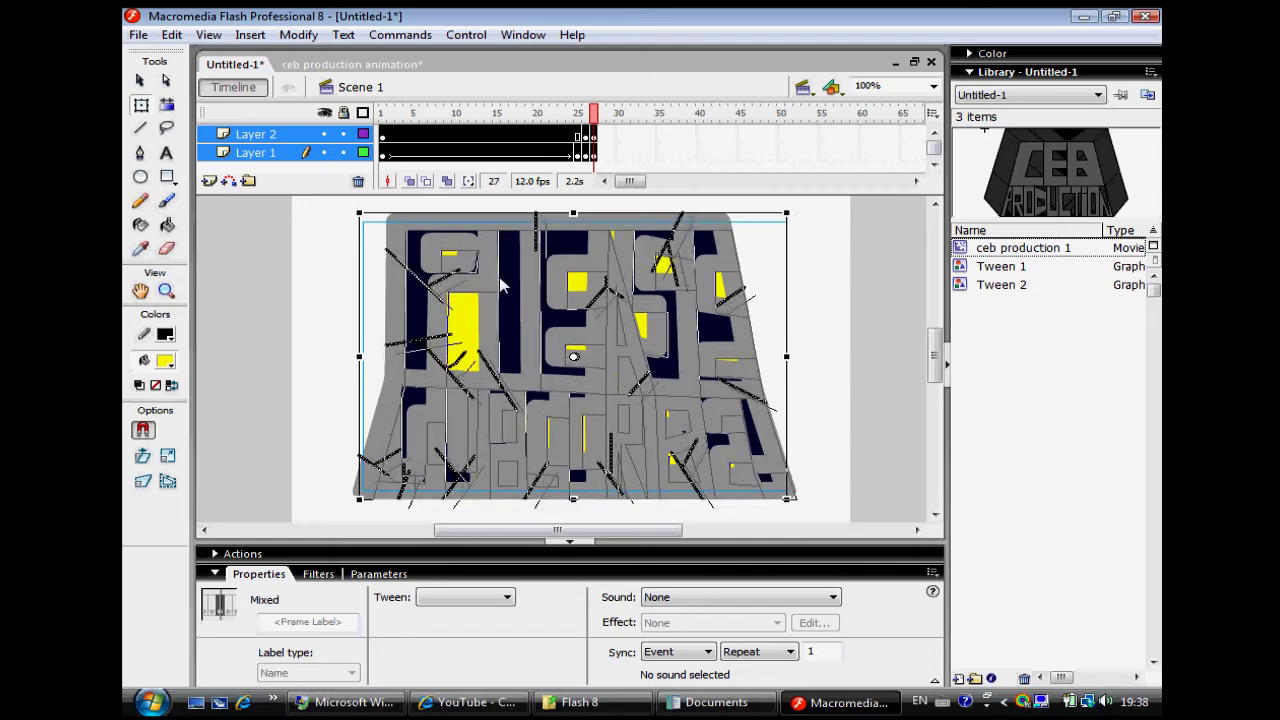
key("ctrl+v")
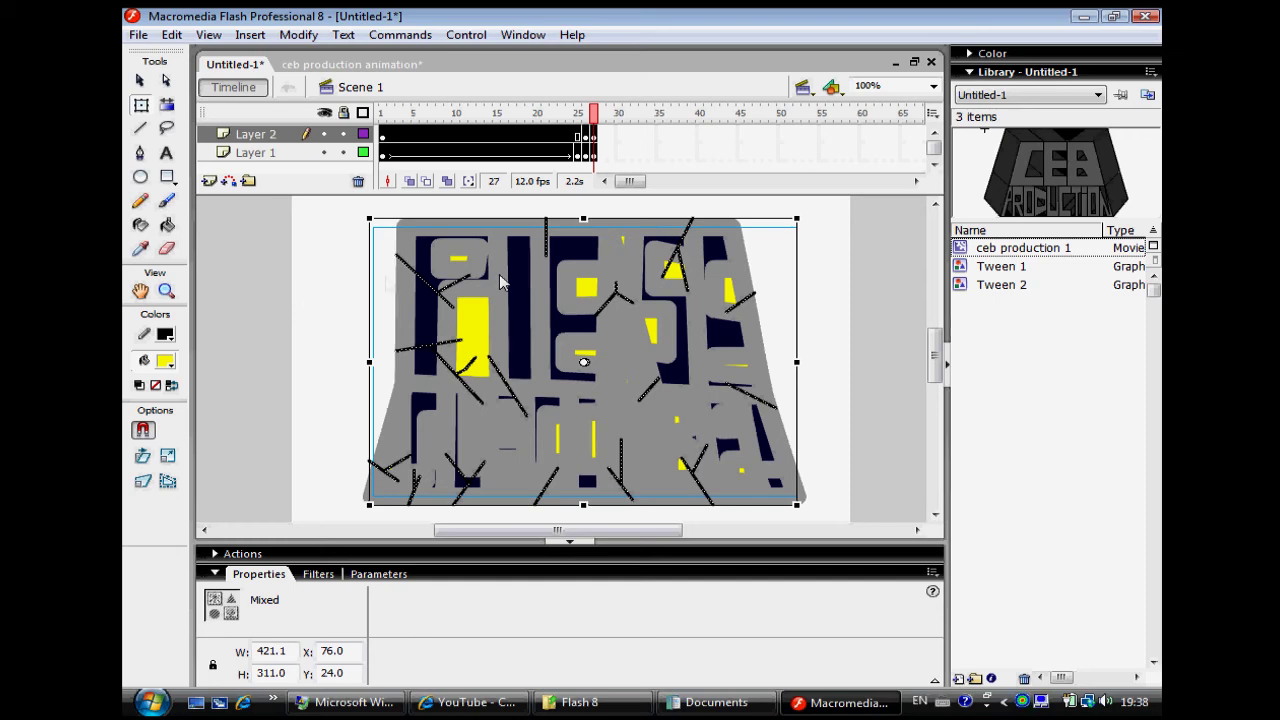
left_click(325, 320)
Draw another crack across the top letters and fill the sliver between cracks black
left_click(141, 129)
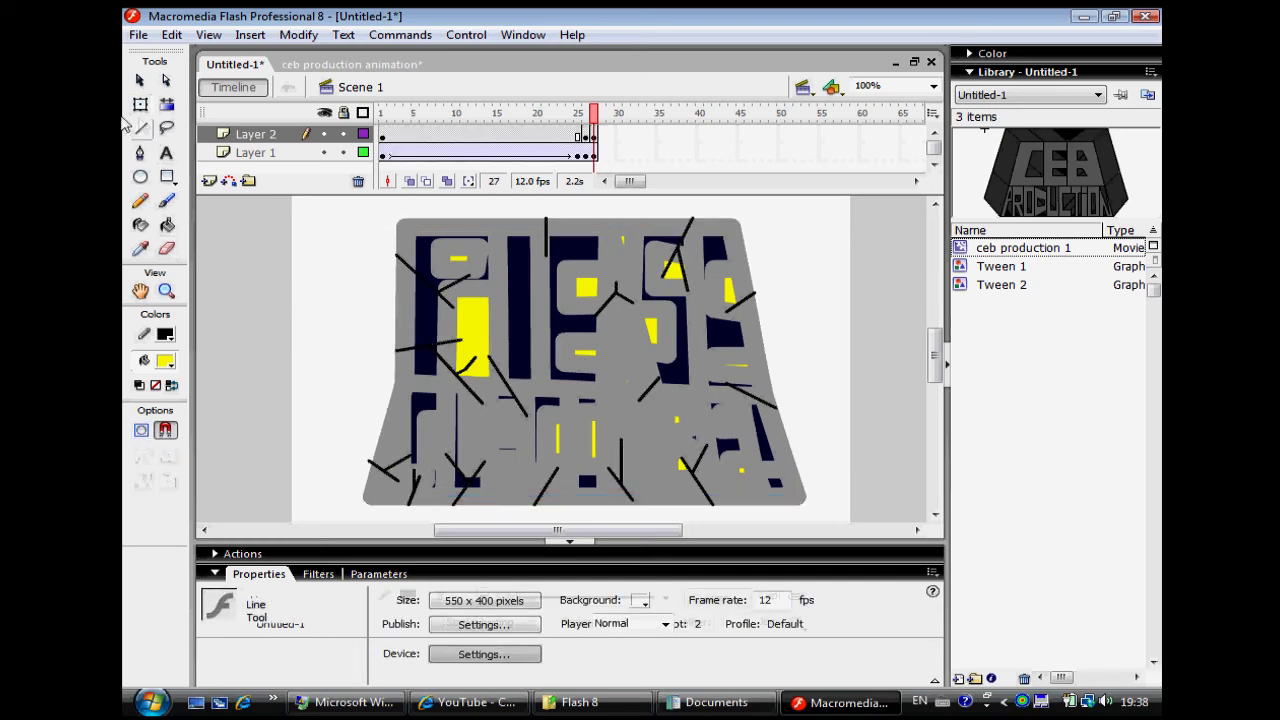
mouse_move(494, 218)
left_mouse_down()
mouse_move(514, 266)
mouse_move(437, 209)
mouse_move(500, 219)
left_mouse_up()
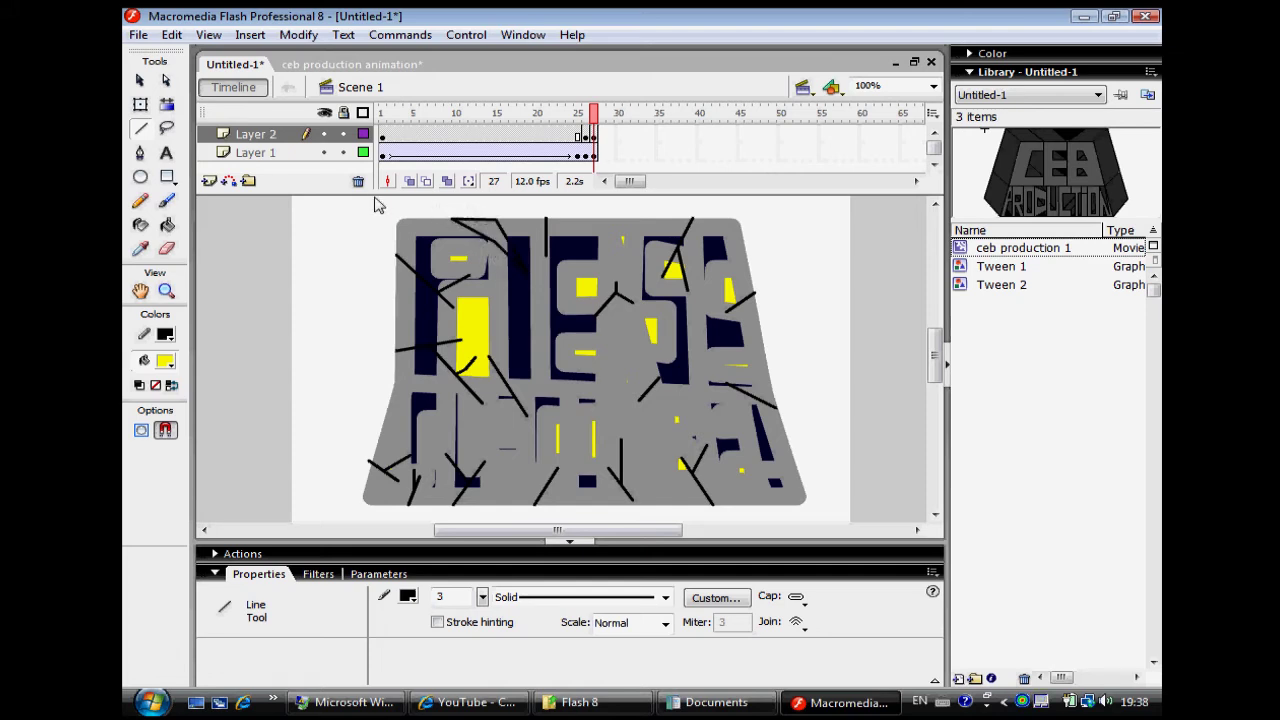
left_click(167, 225)
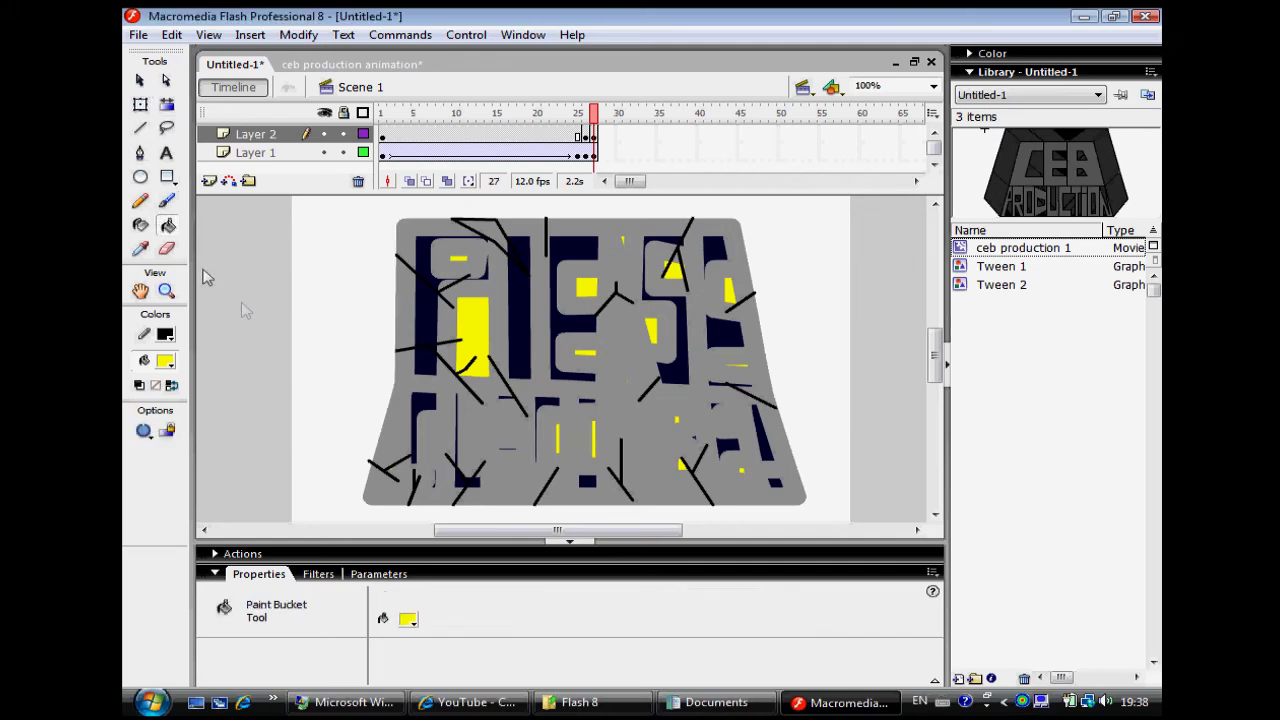
left_click(405, 620)
left_click(430, 575)
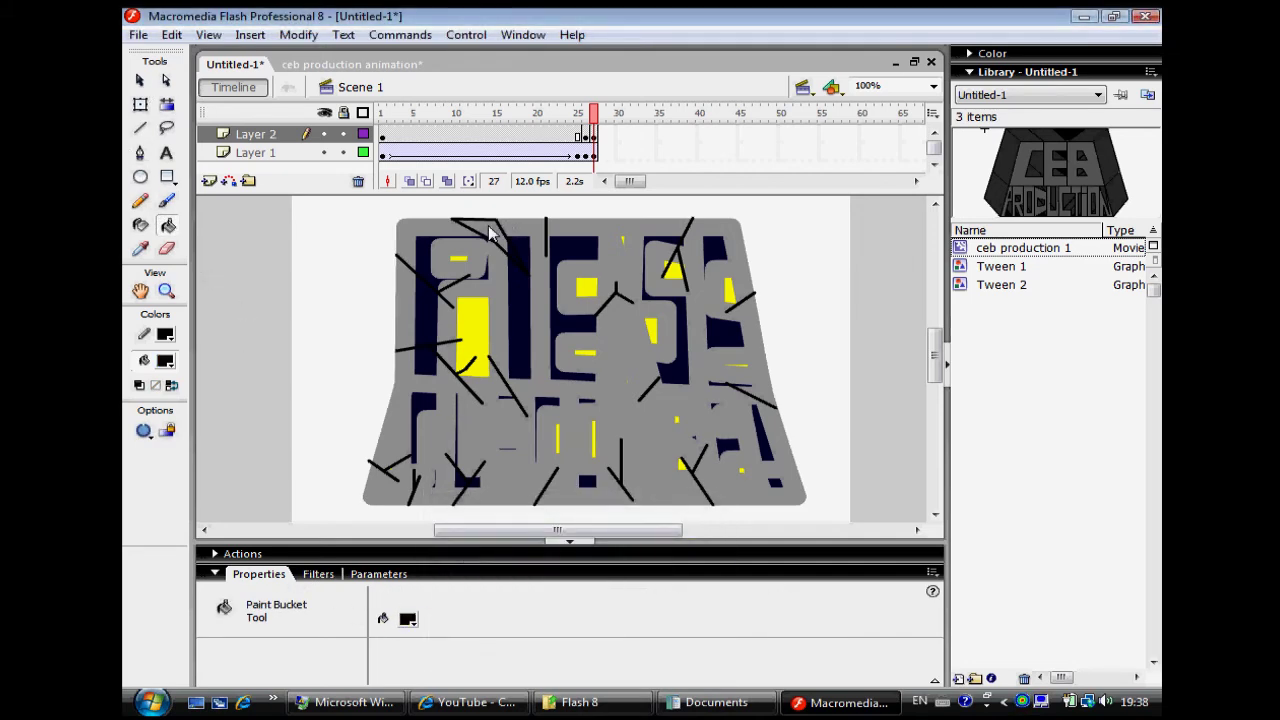
left_click(490, 232)
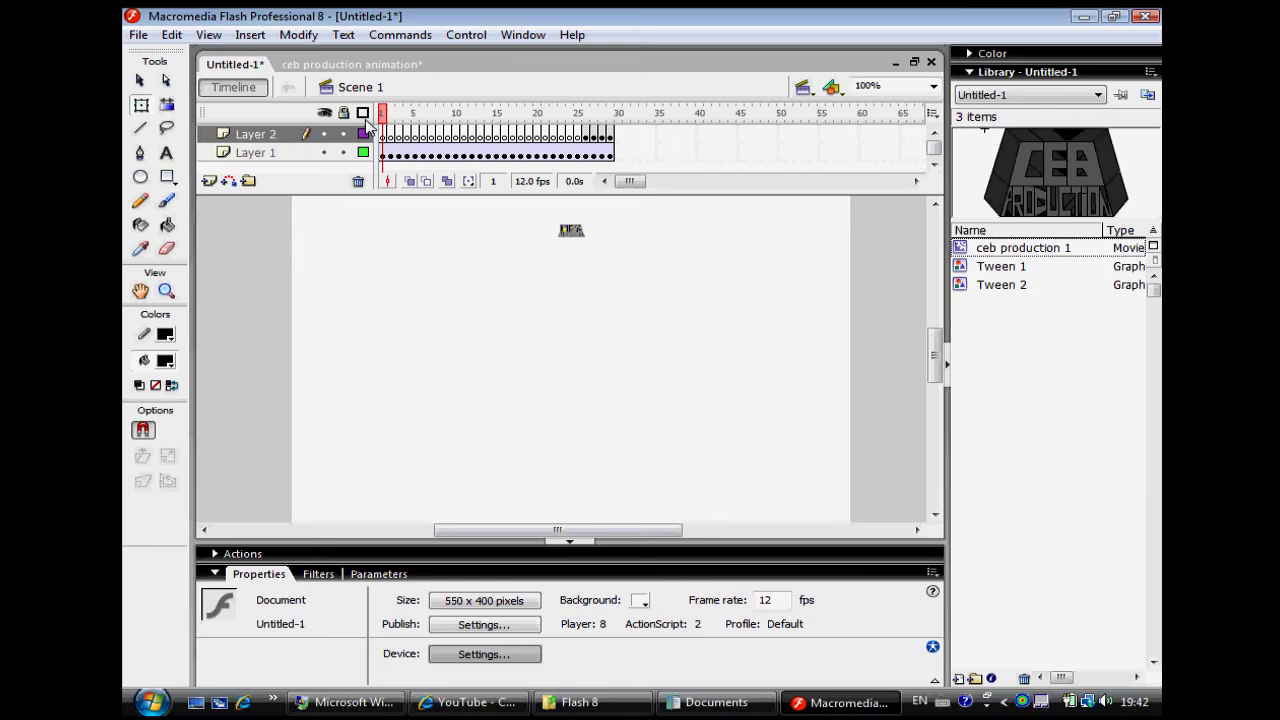
Play the timeline from frame 1 to watch the lettering tween, shake and shatter
key("Return")
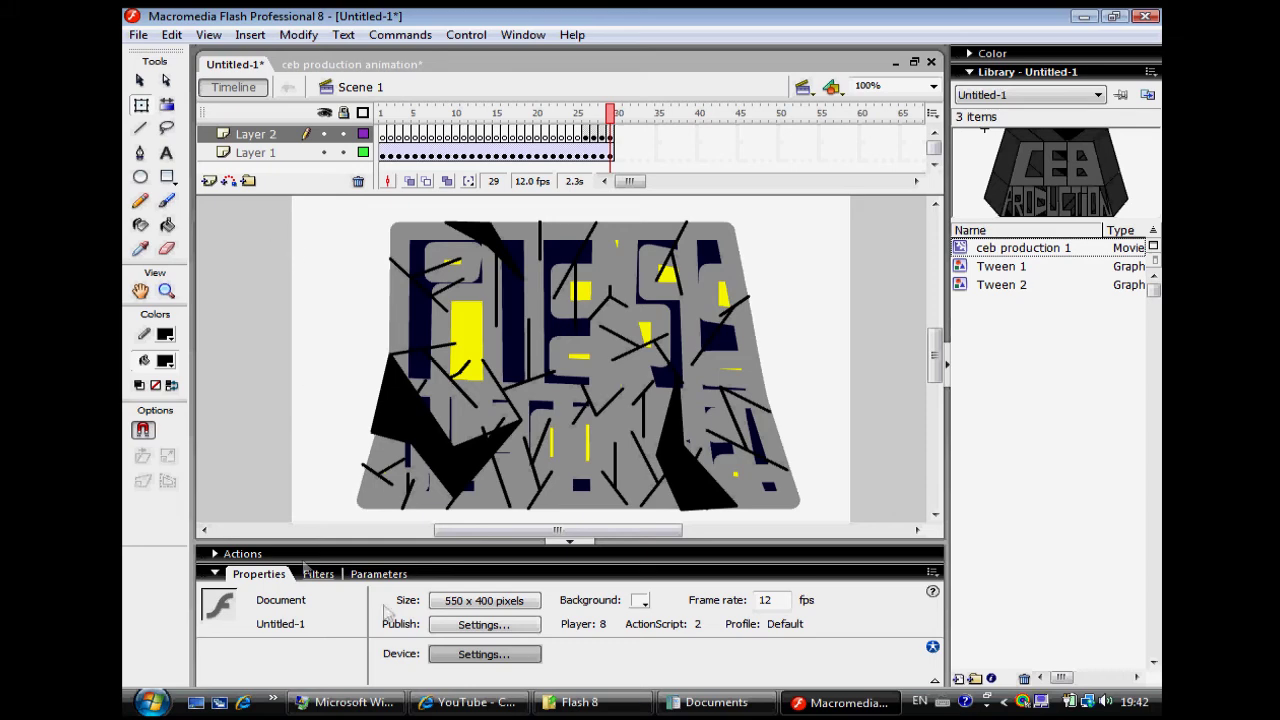
Browse via Computer to EXTERNAL (F:) > Capture > The Savages, select deer, and return to Import Video
left_click(580, 703)
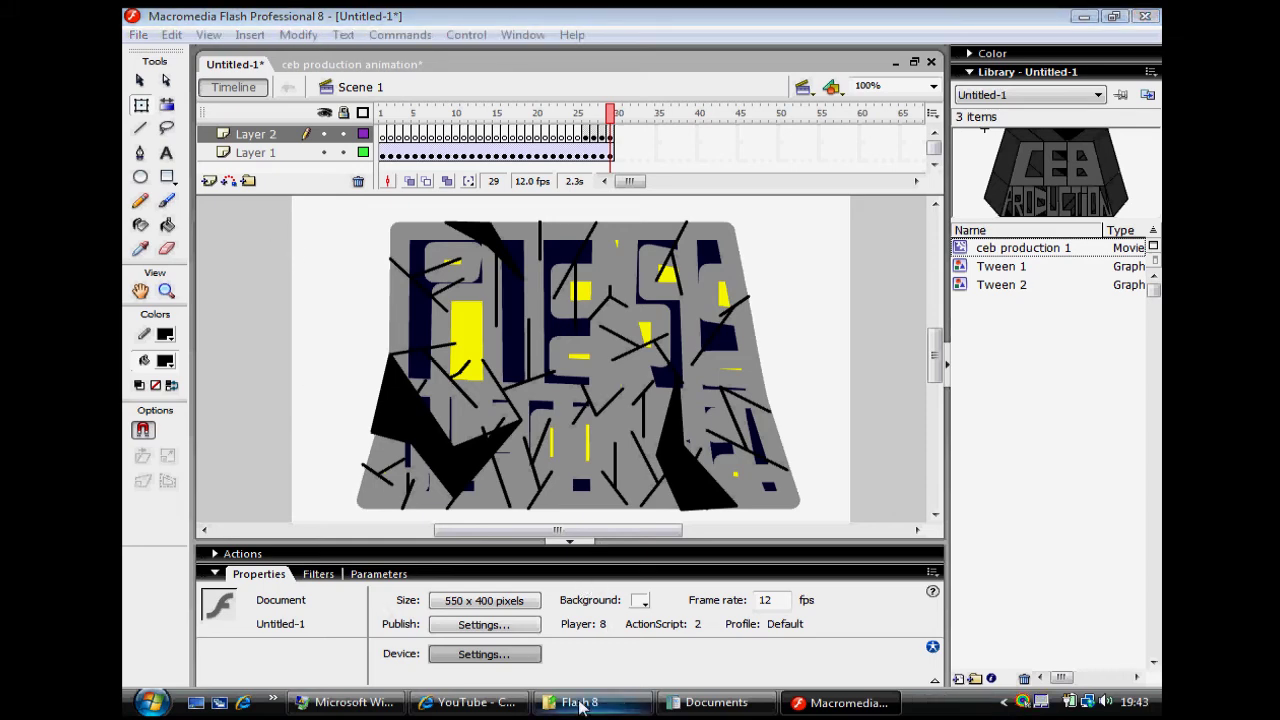
left_click(580, 703)
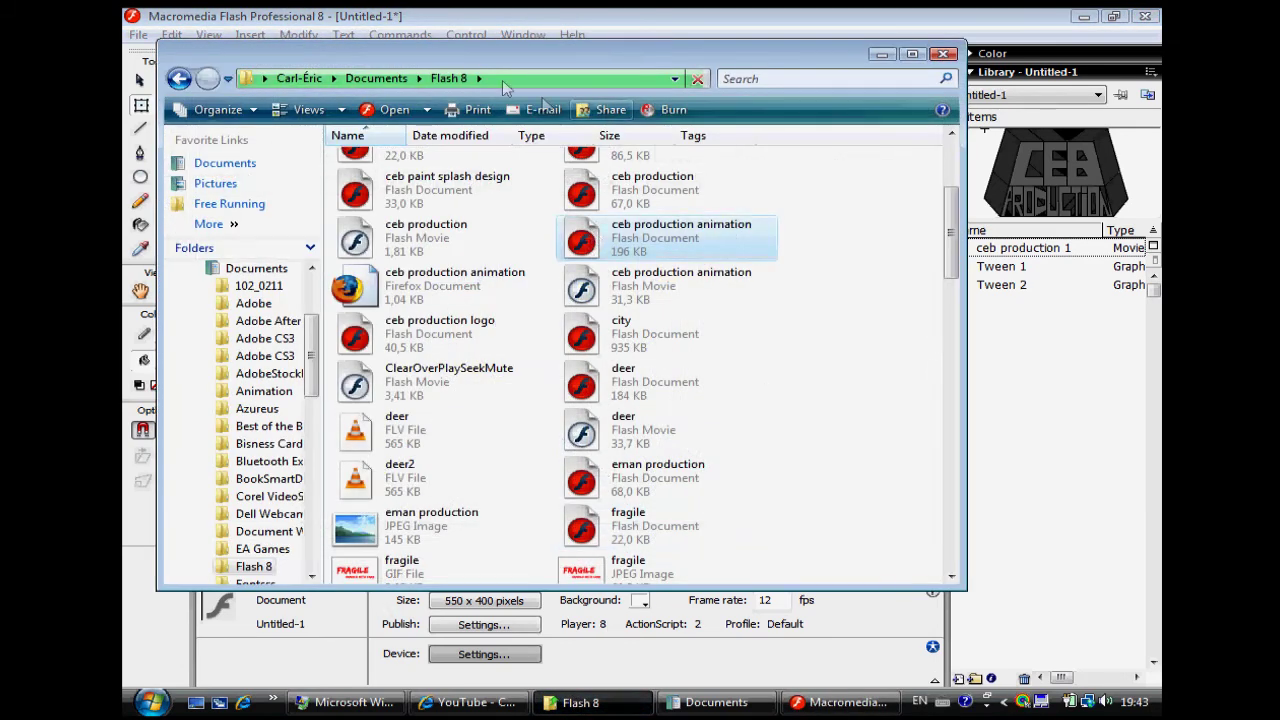
left_click(495, 78)
type("comp")
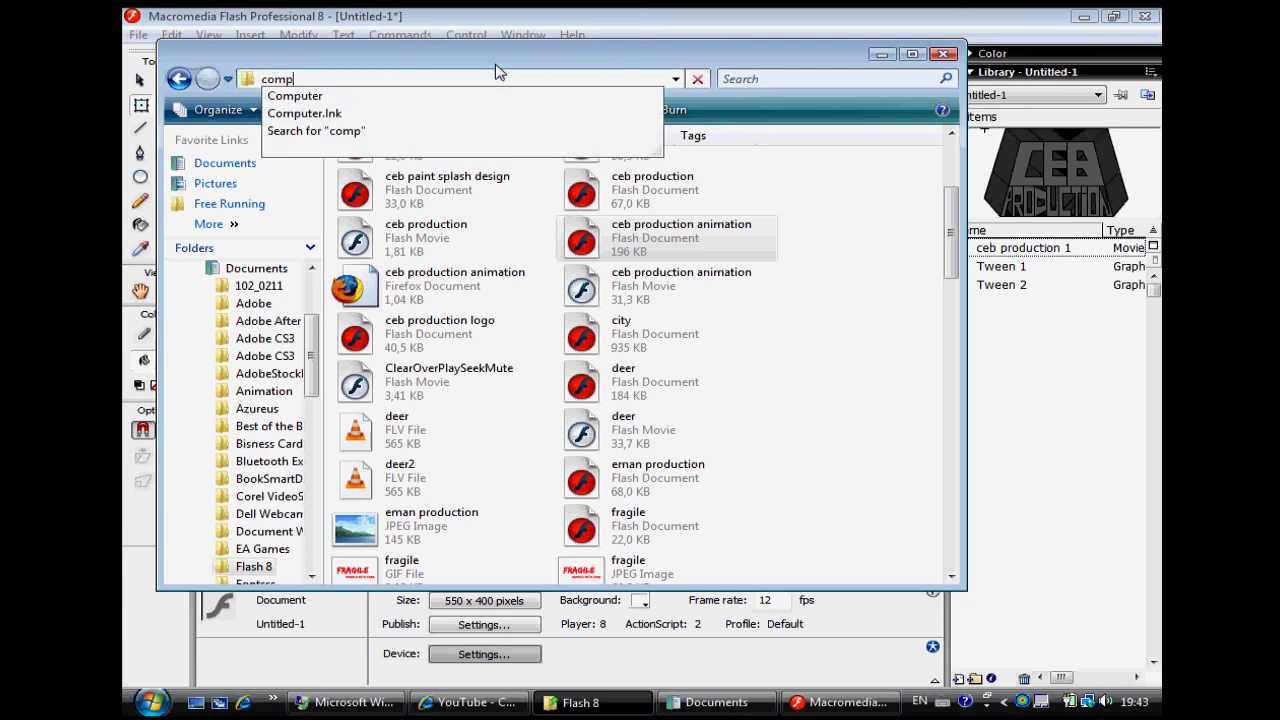
key("Down")
key("Return")
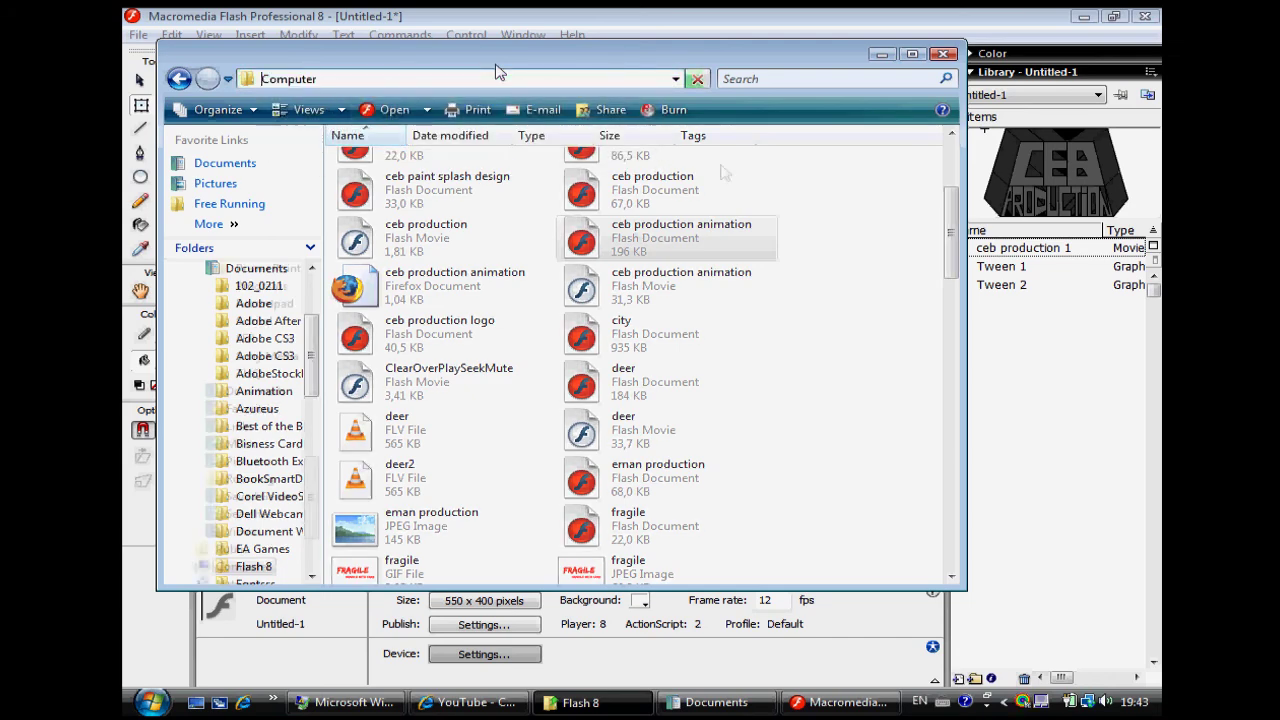
key("e")
key("Return")
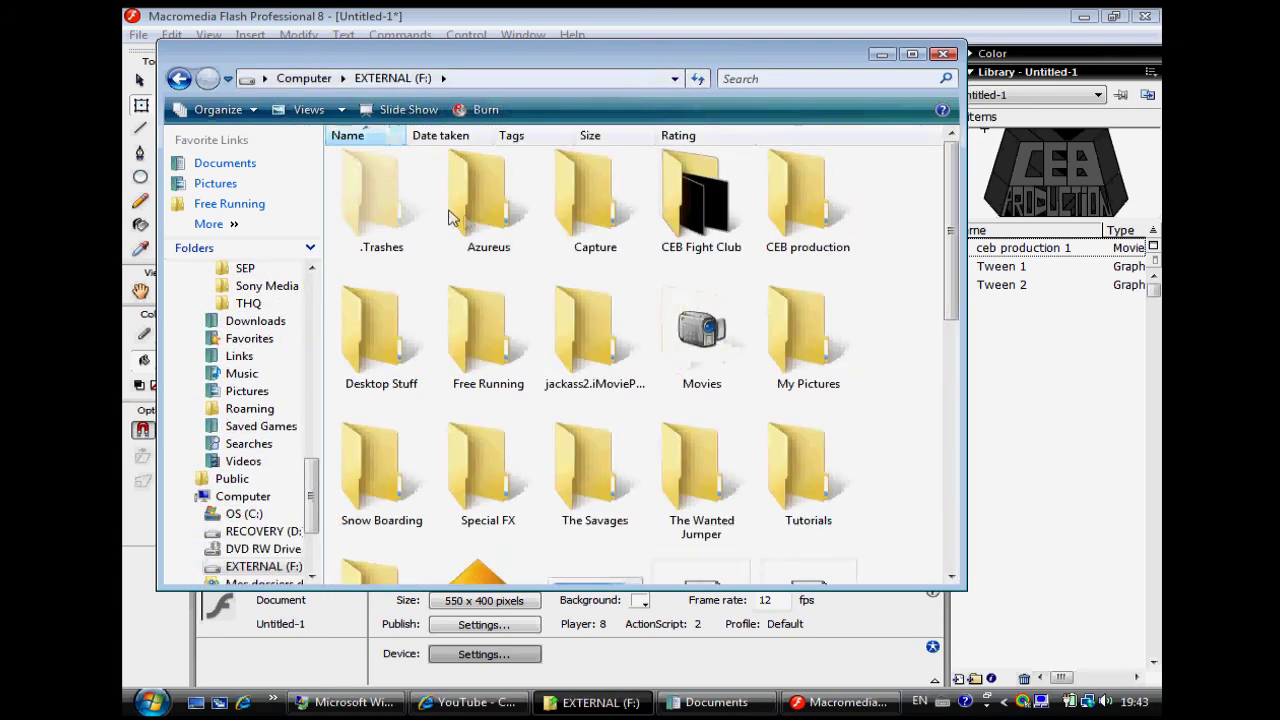
double_click(555, 203)
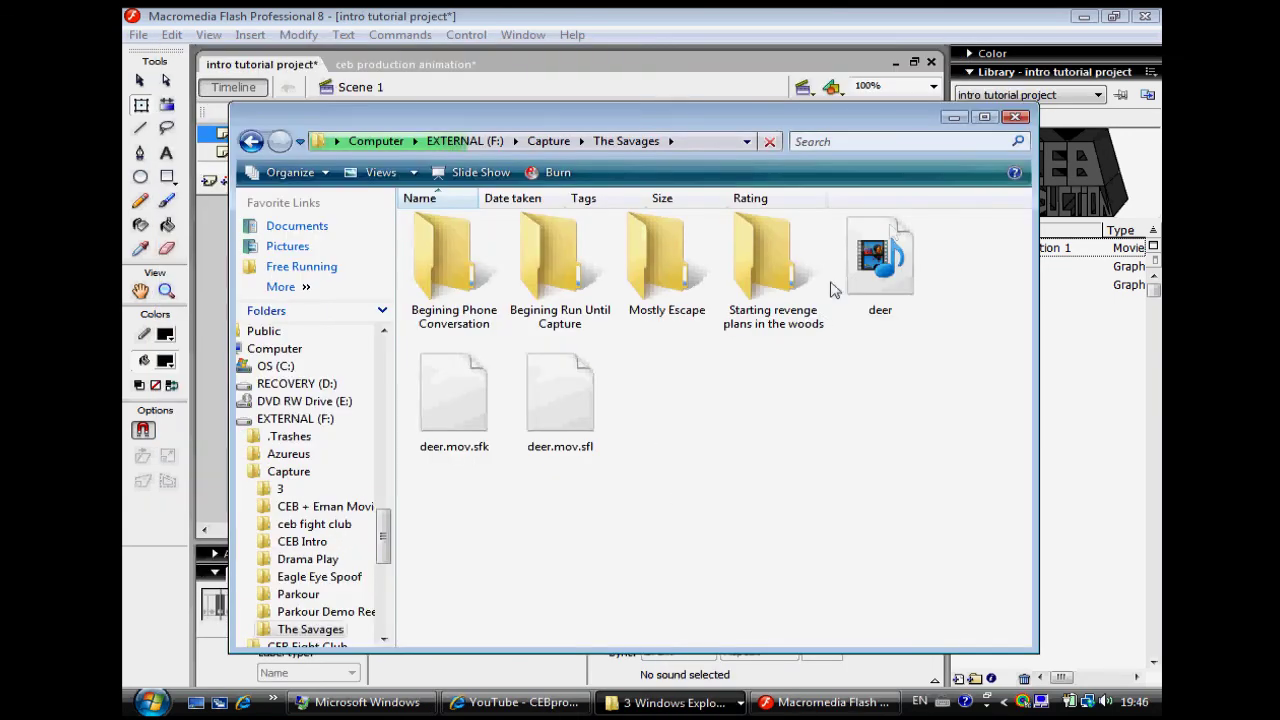
left_click(876, 248)
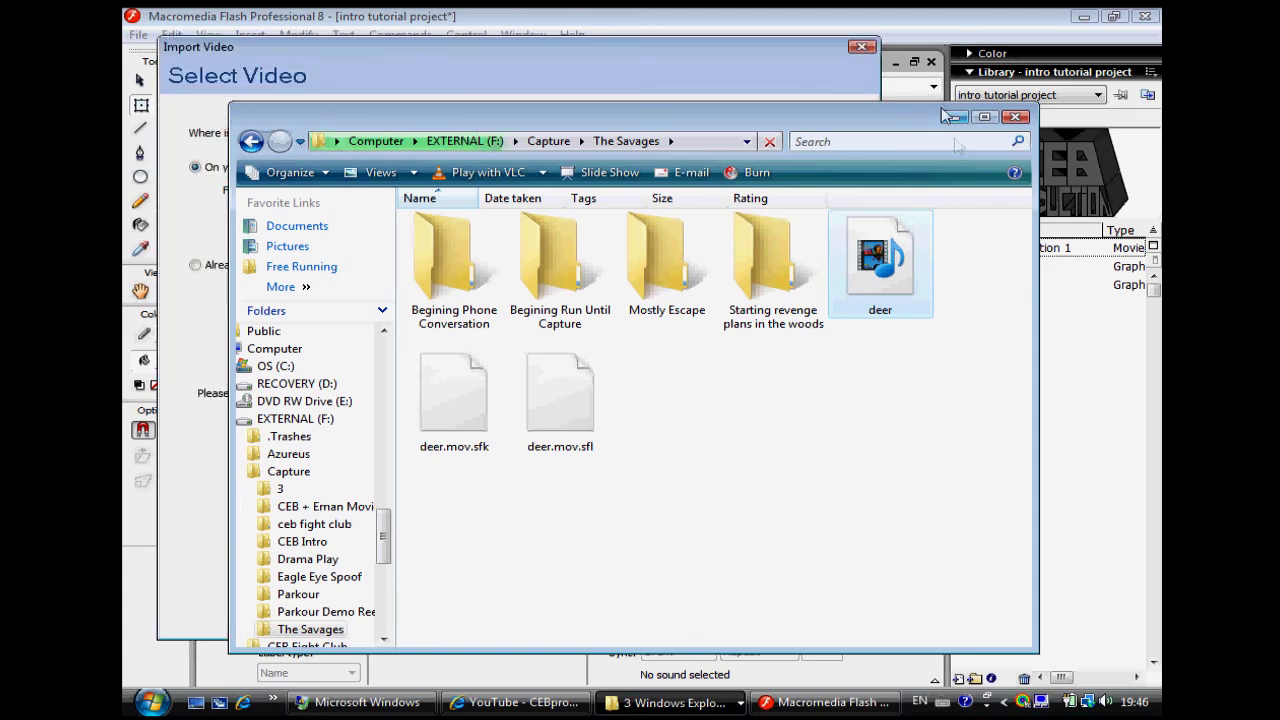
left_click(805, 46)
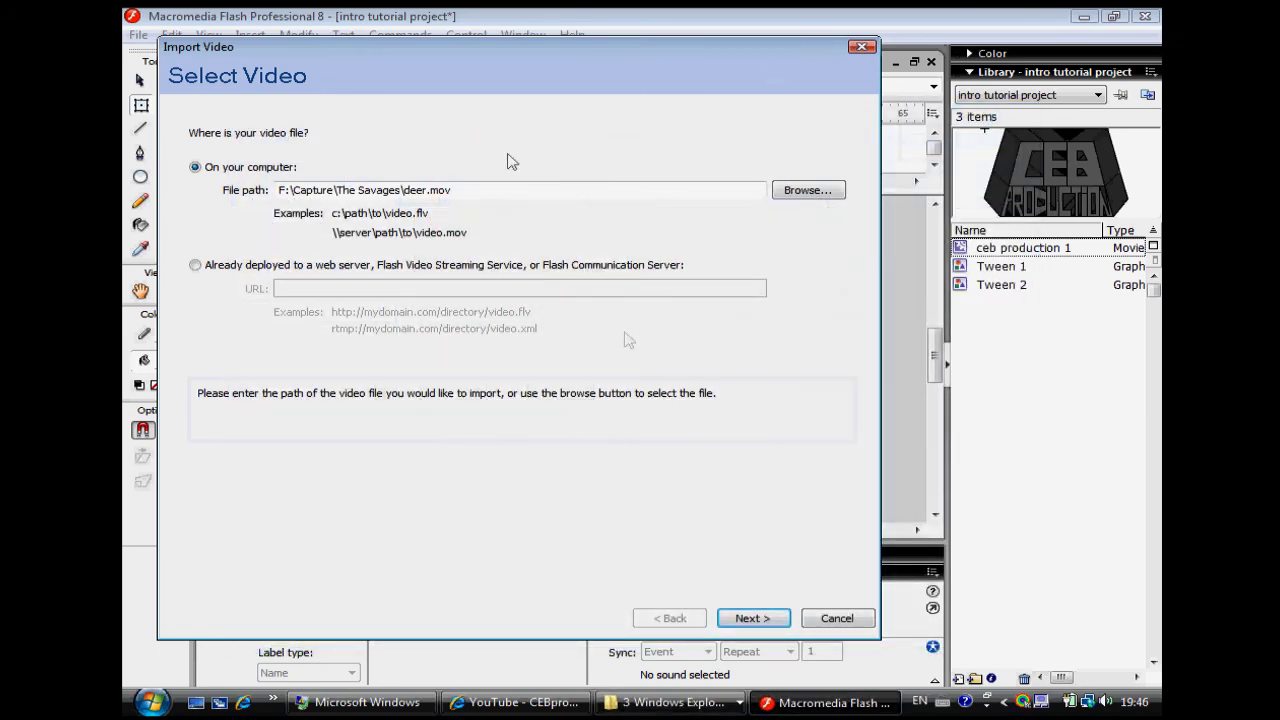
Accept the Deployment, Encoding and Skinning defaults and finish importing deer.mov as deer3.flv
left_click(734, 613)
left_click(731, 612)
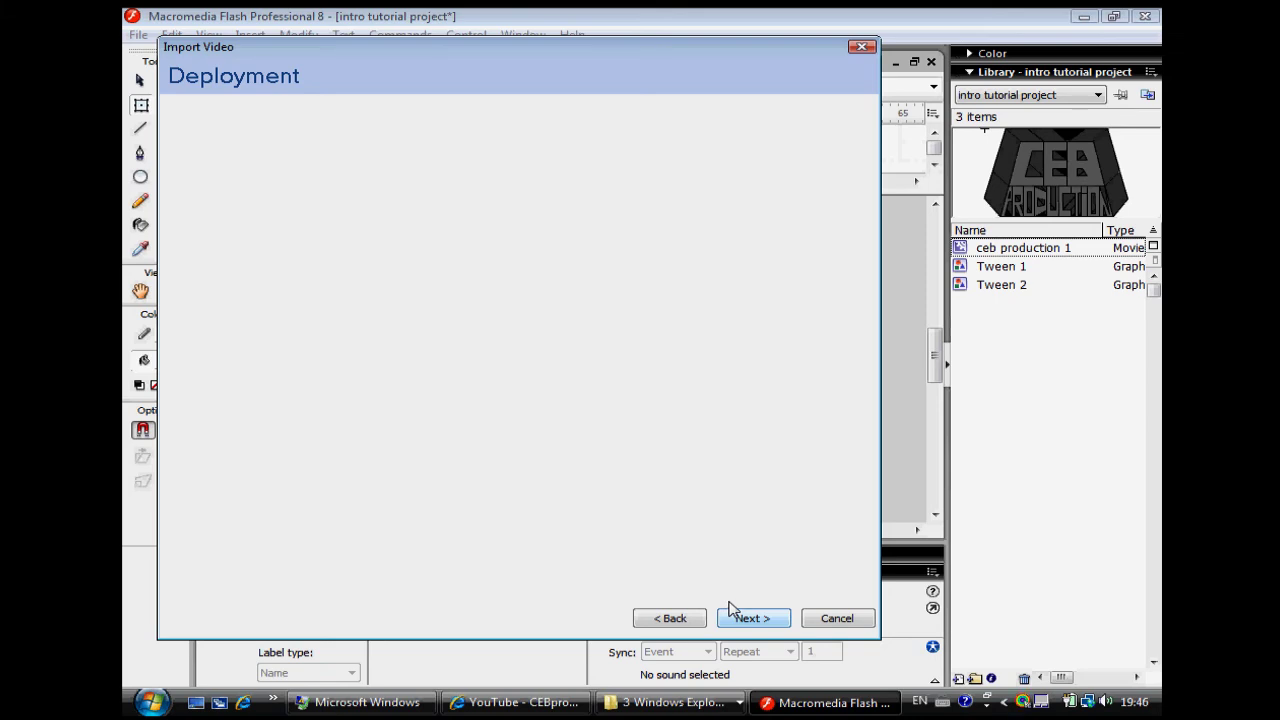
left_click(731, 610)
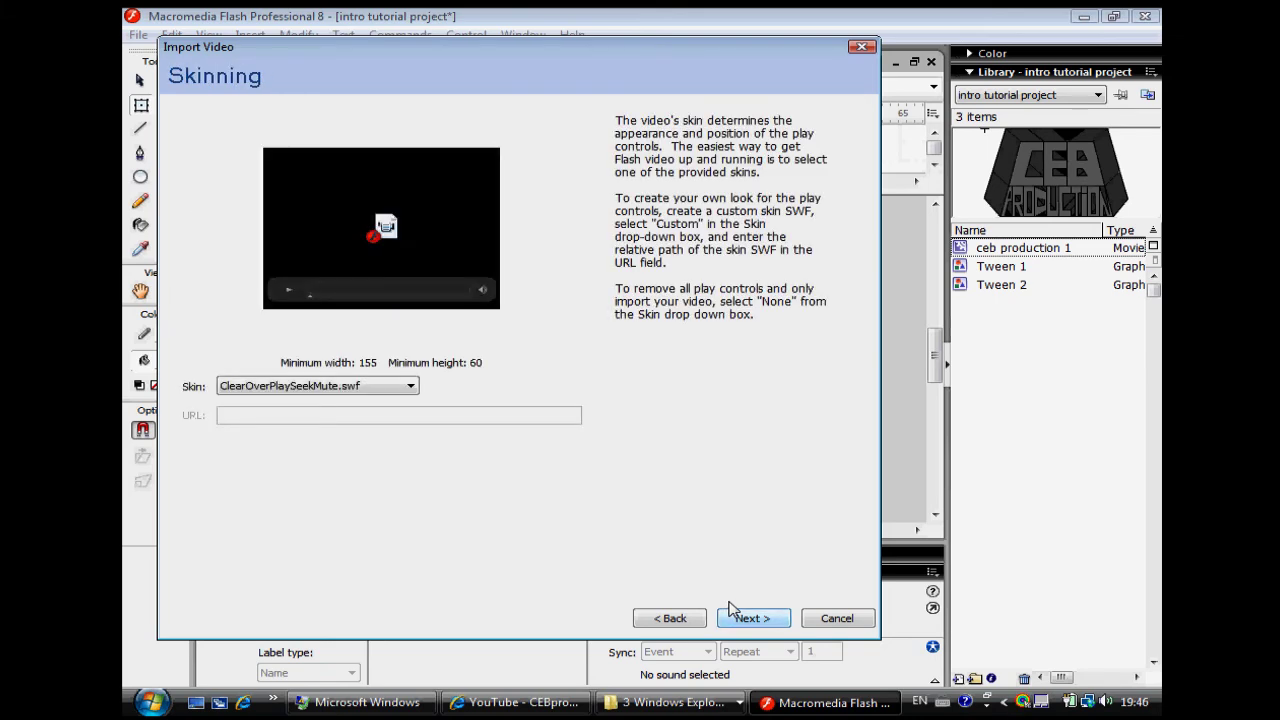
left_click(751, 618)
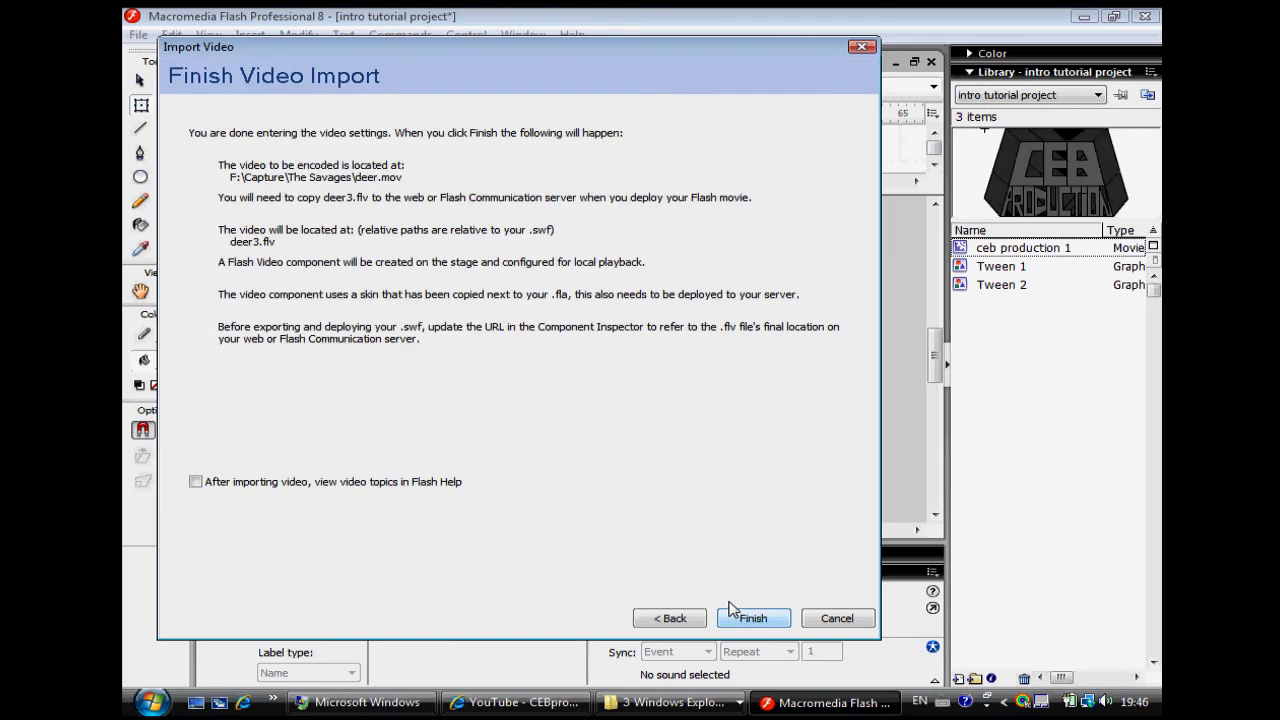
left_click(751, 618)
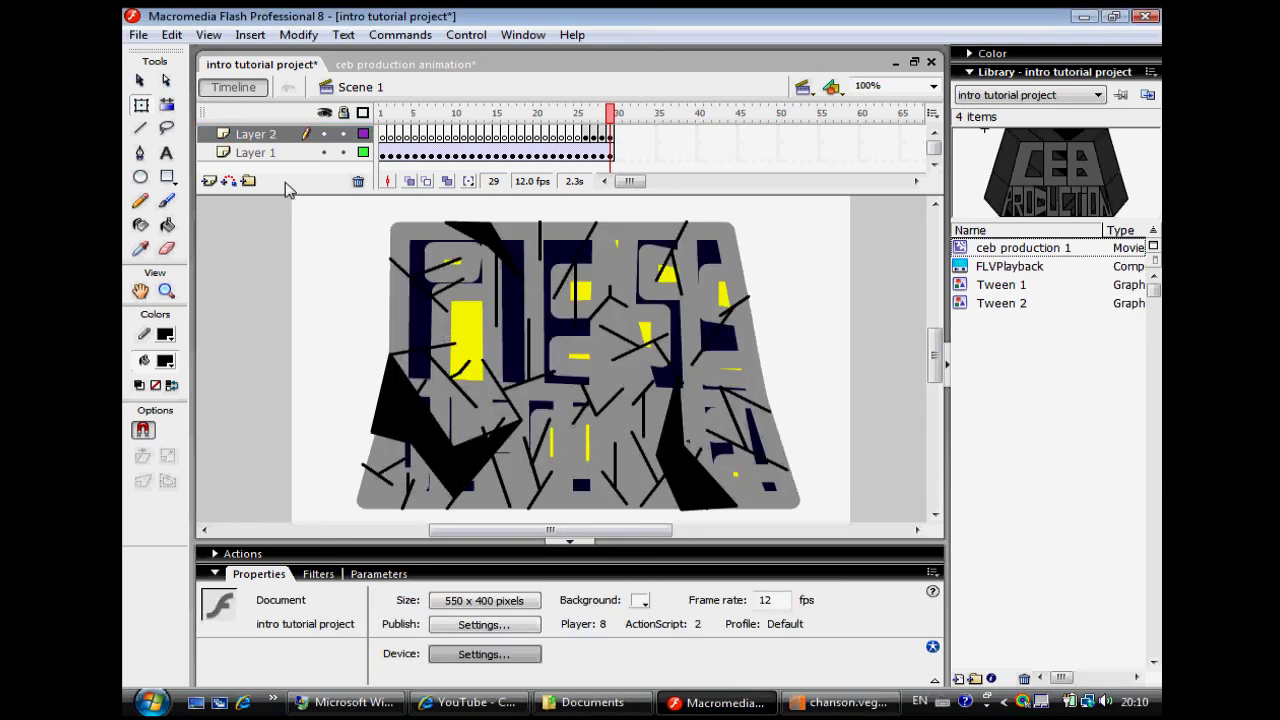
Add a new layer and place the FLVPlayback component on it, scaled up to about 410x318
left_click(208, 181)
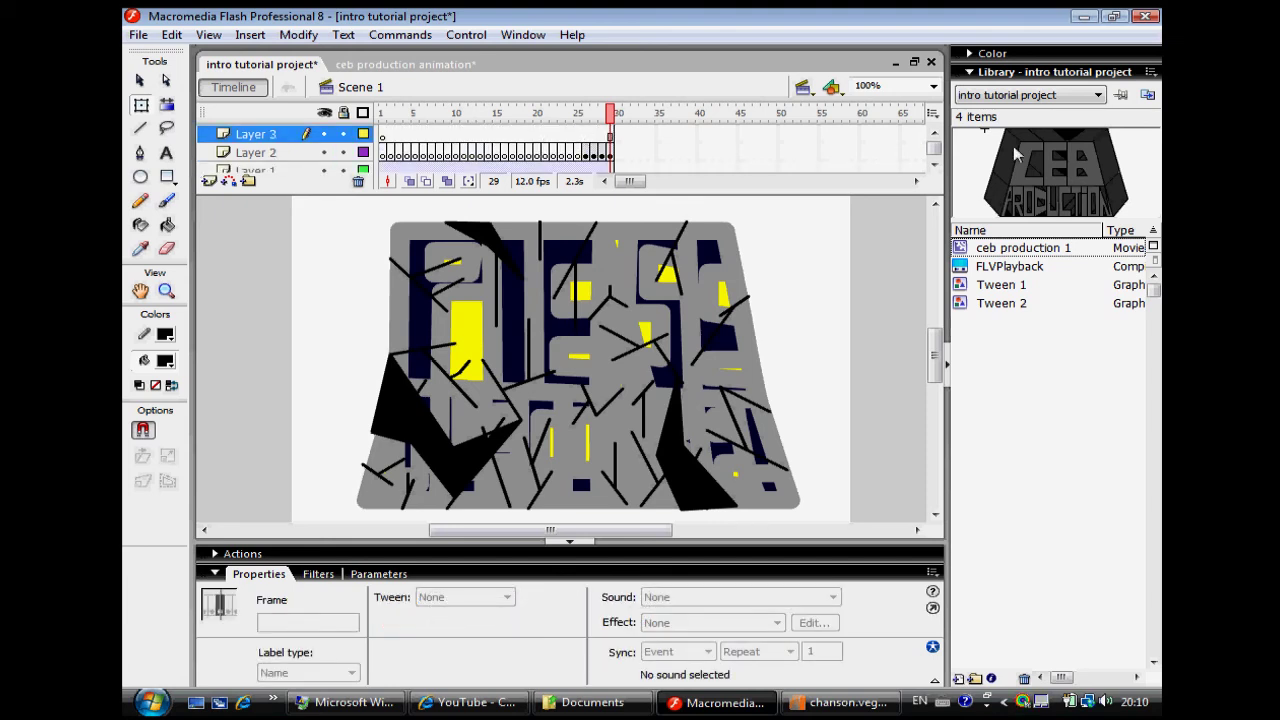
left_click(1000, 266)
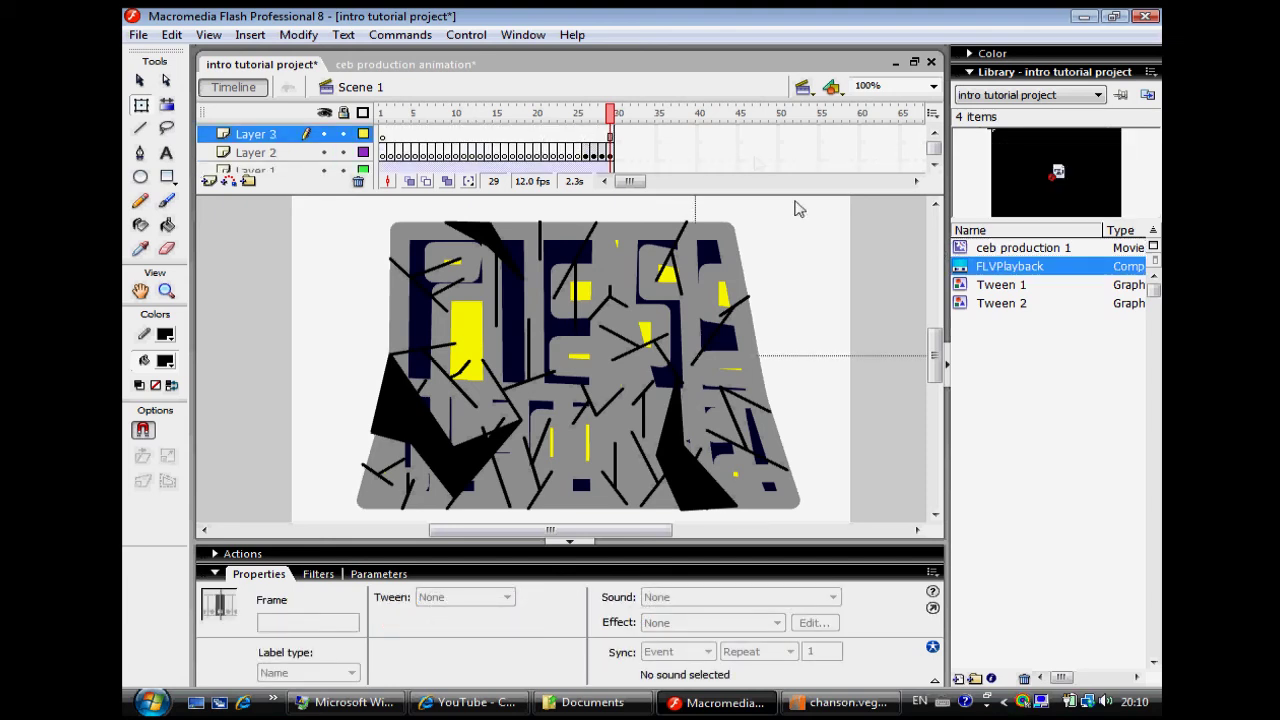
left_click_drag(327, 197, 540, 372)
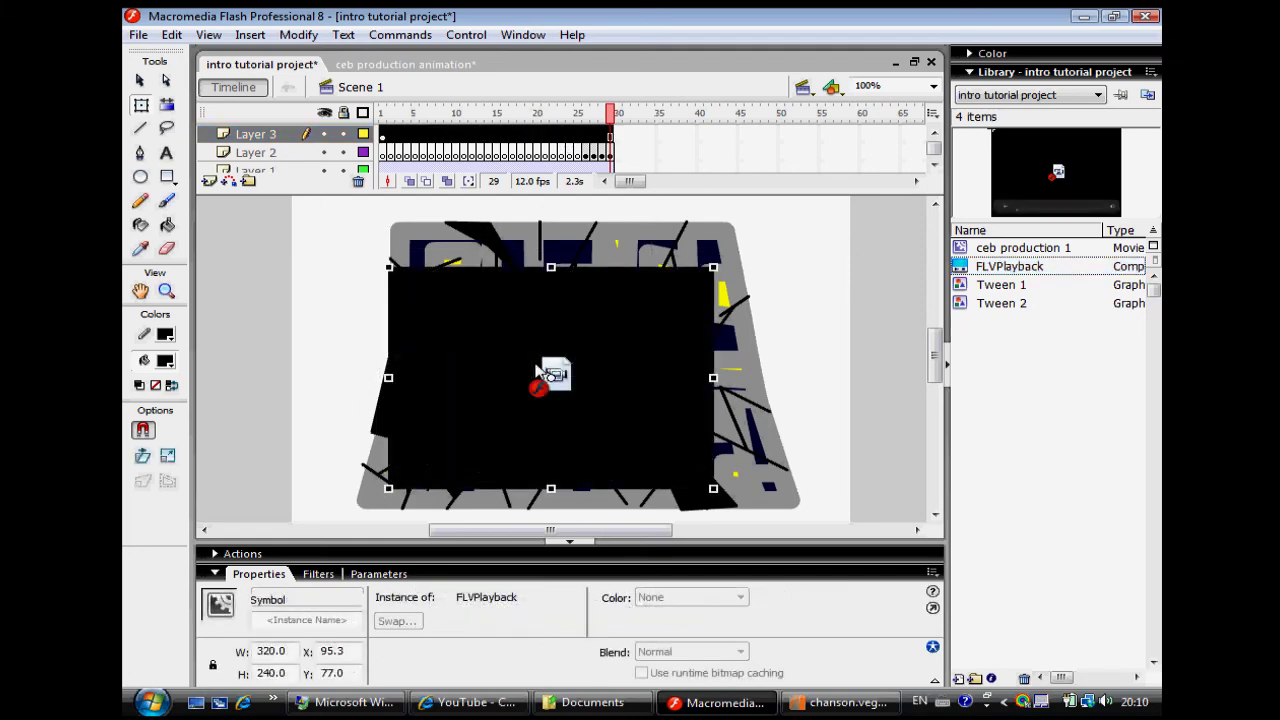
left_click_drag(386, 266, 296, 192)
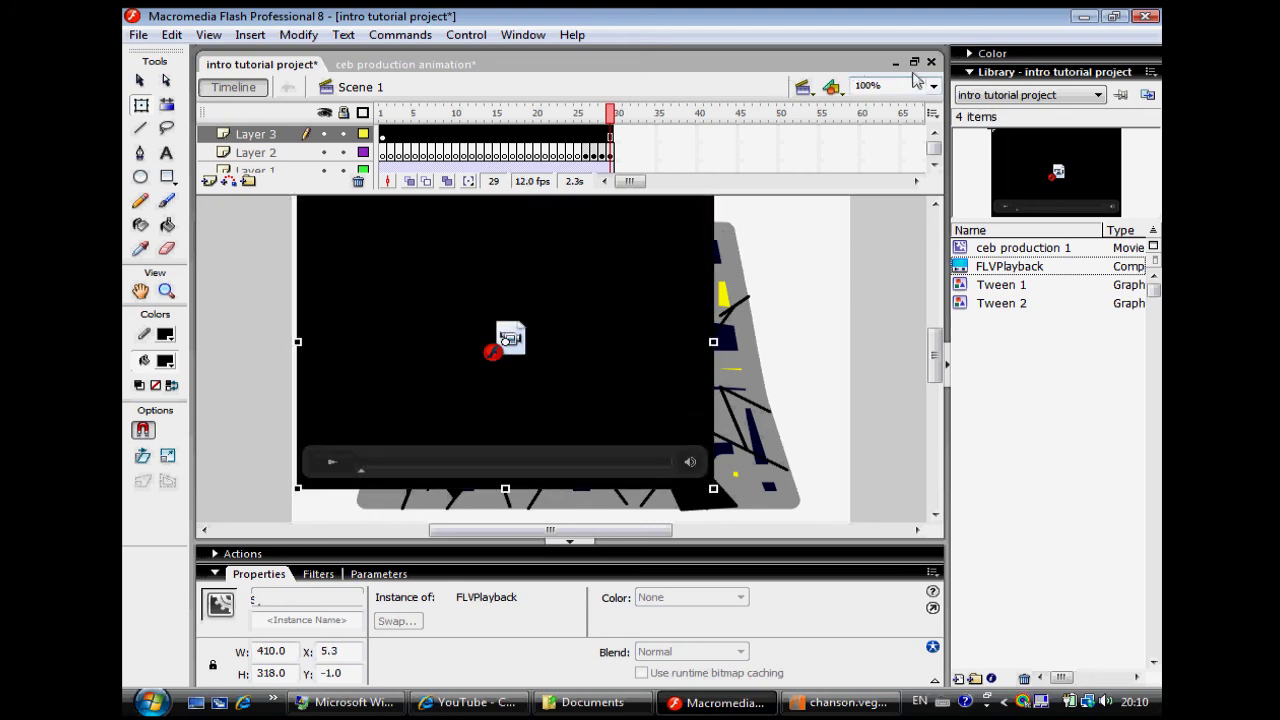
left_click_drag(893, 84, 850, 76)
Set the stage zoom to 70% and stretch the video player to cover the stage
type("77")
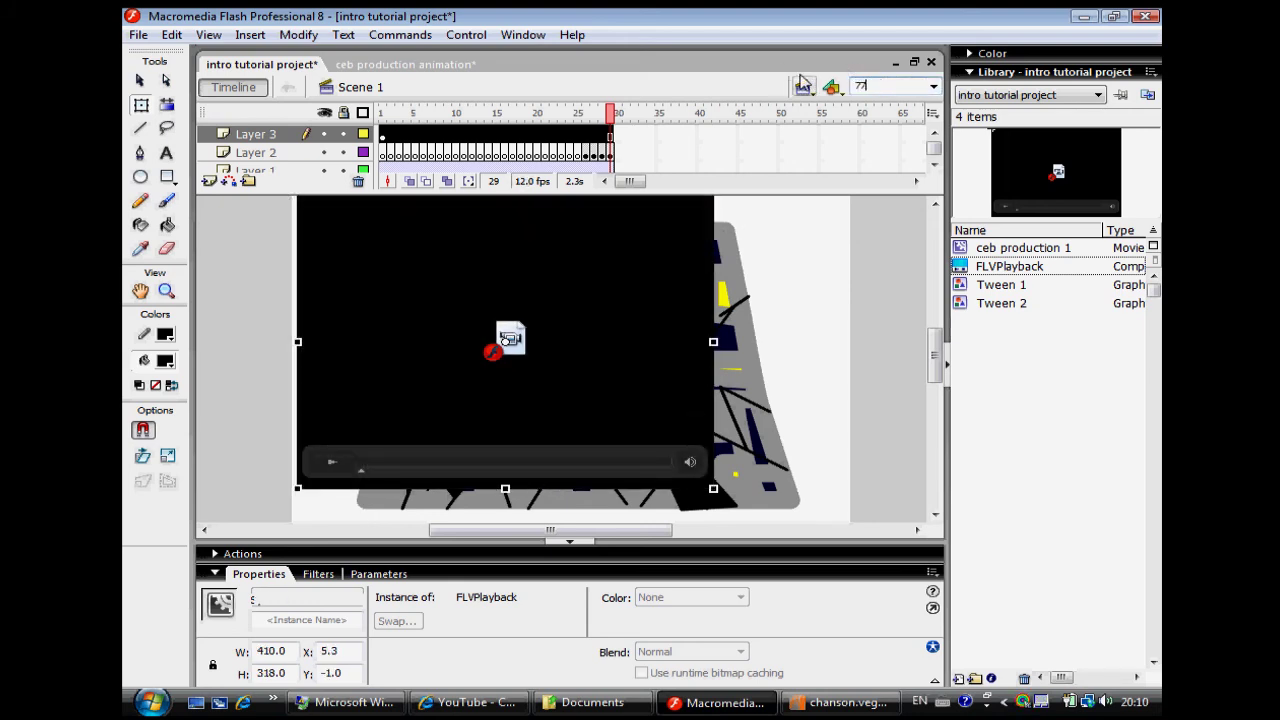
key("BackSpace")
type("0")
key("Return")
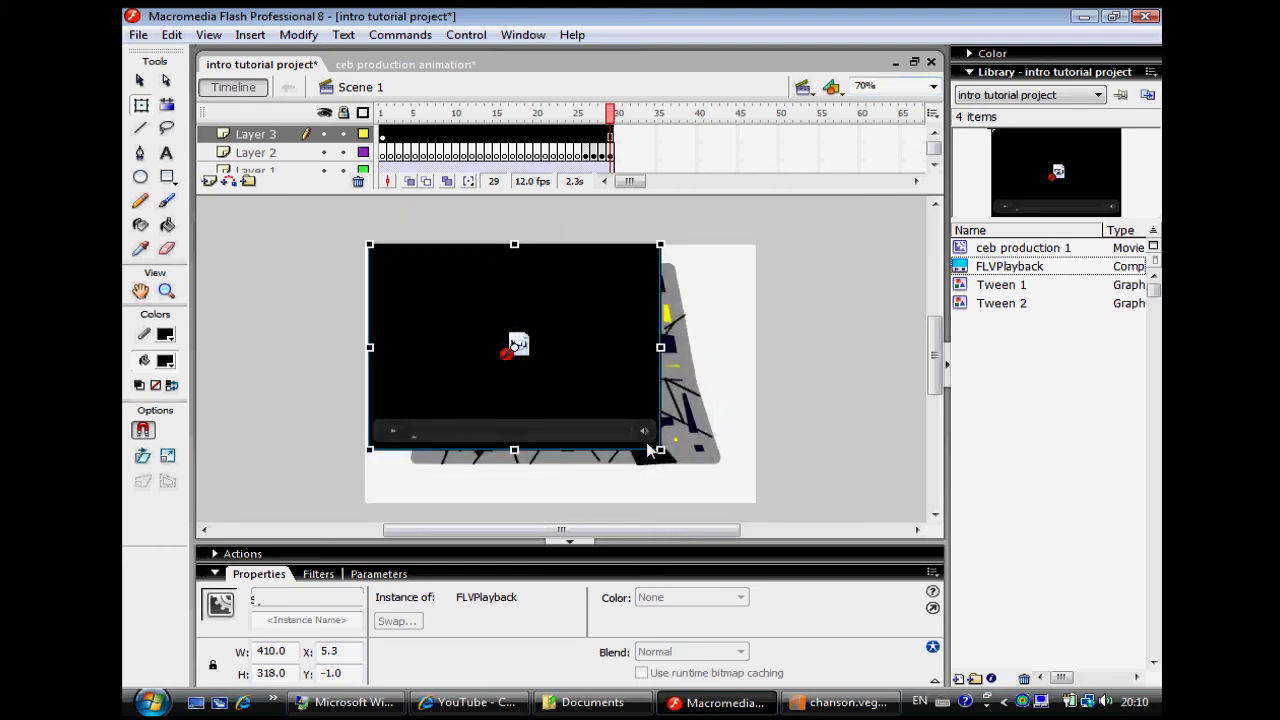
left_click_drag(659, 449, 741, 492)
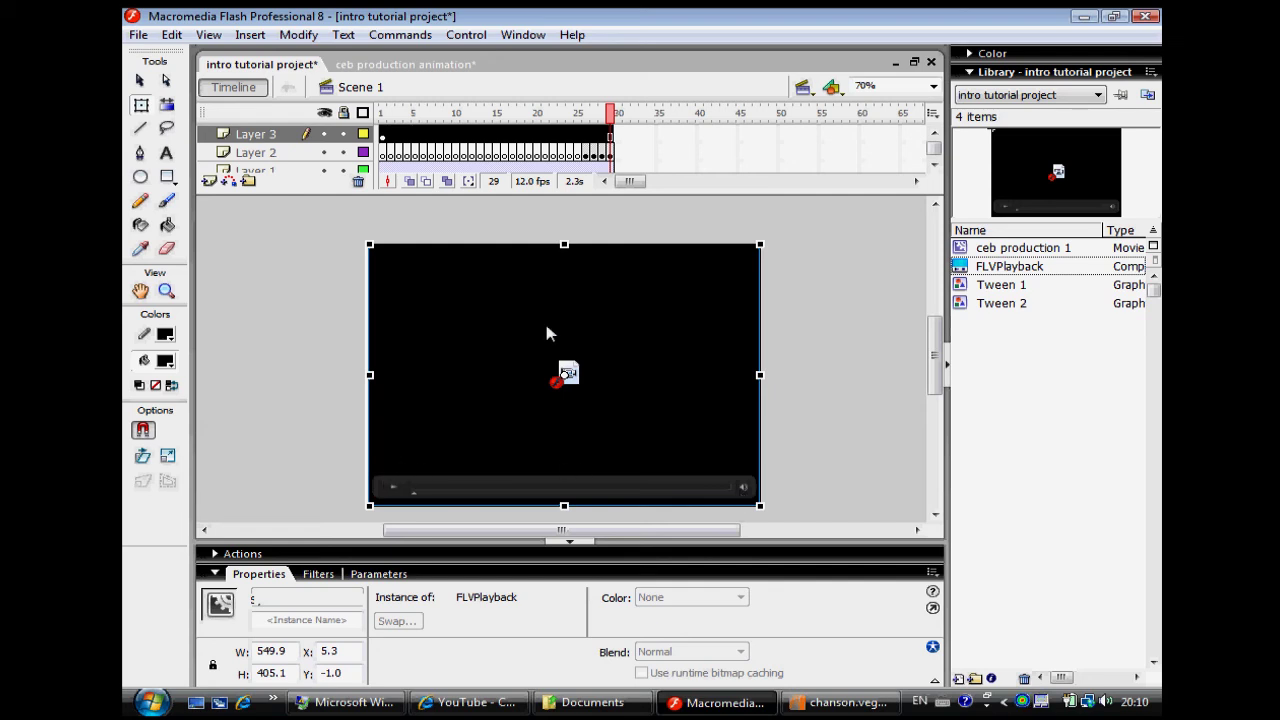
Move the video layer beneath the letter layers and play the animation from the start
left_click_drag(257, 124, 250, 160)
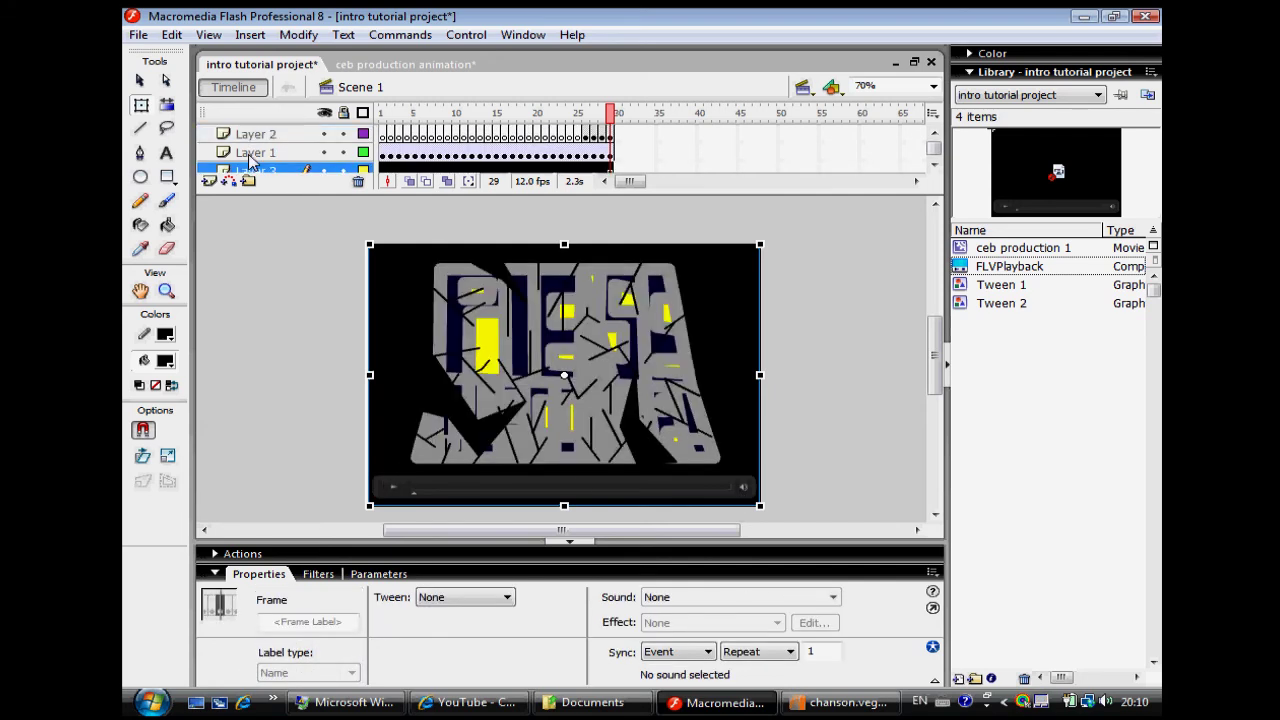
left_click(340, 330)
key("Return")
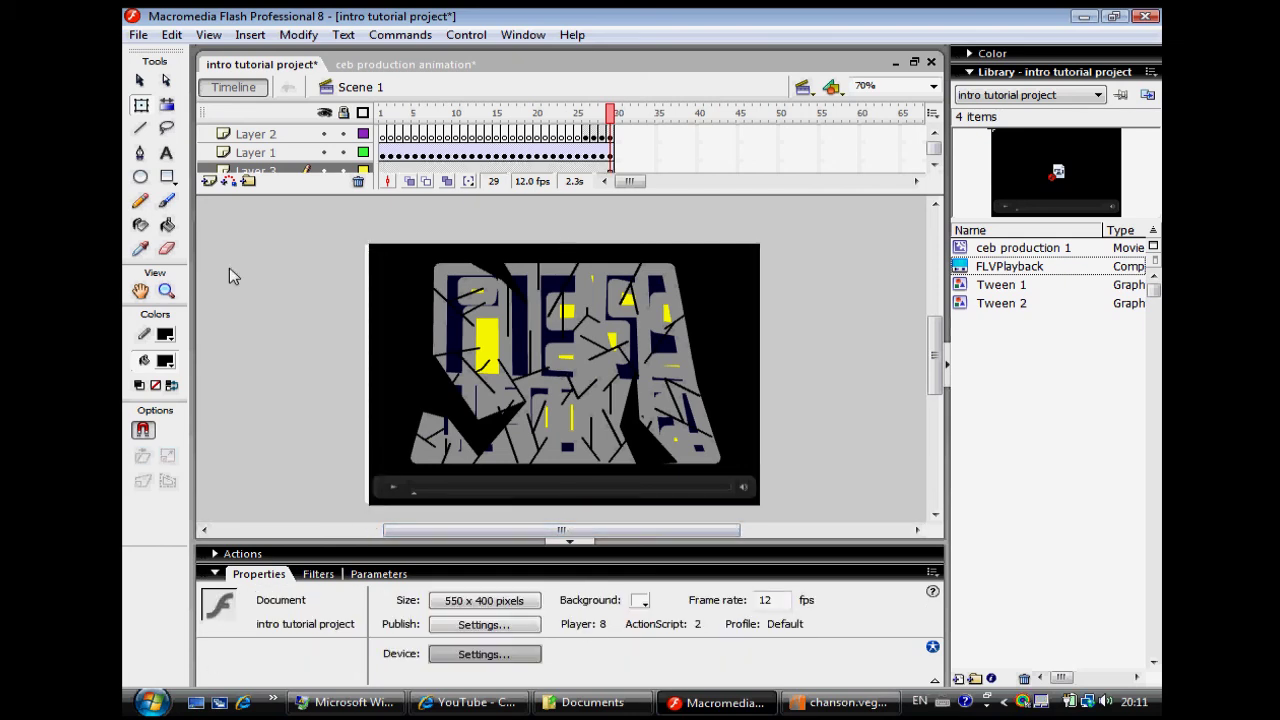
Select the FLVPlayback video player on the stage
left_click(361, 299)
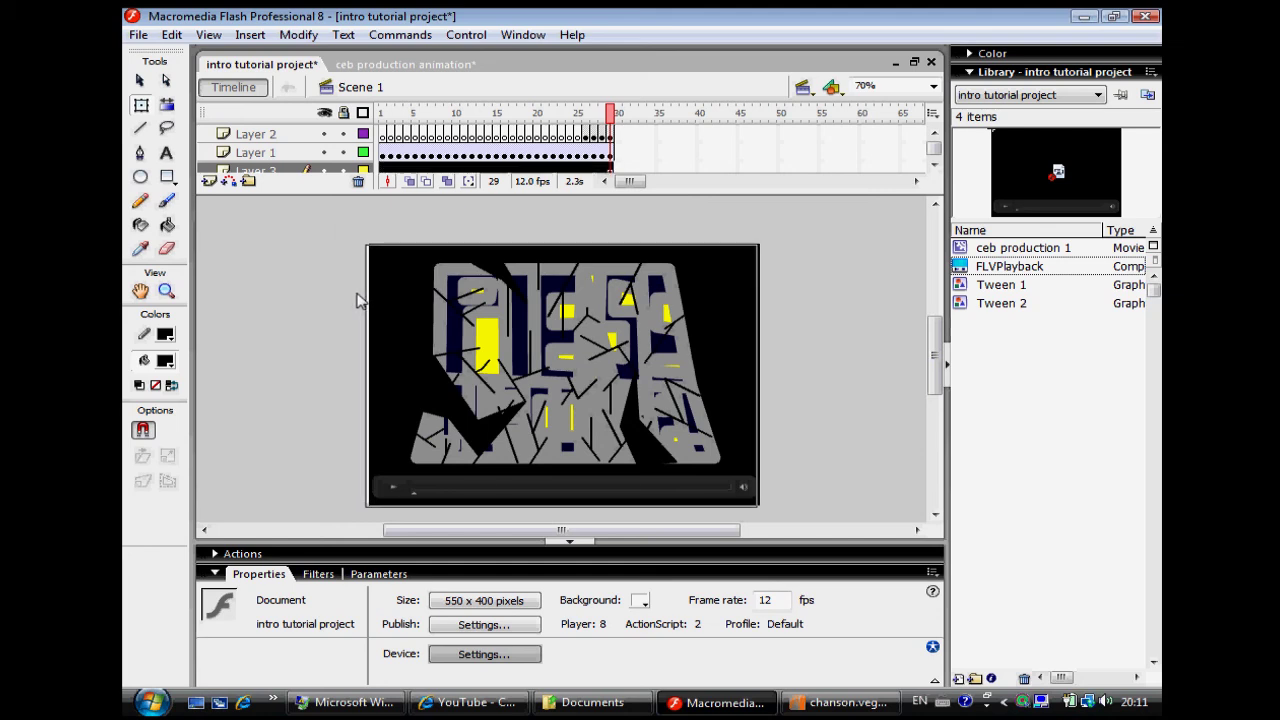